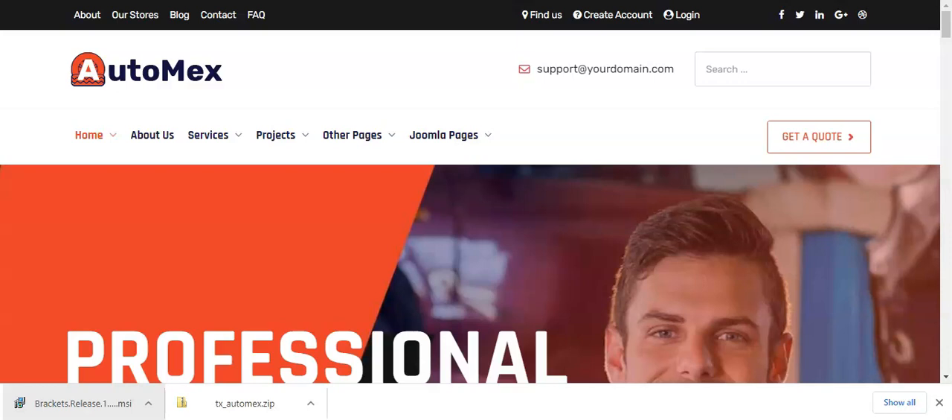
Step: Look through the AutoMex demo home page from the main banner to the Why Choose Us section
{"action": "scroll", "coordinate": [476, 268], "scroll_direction": "down", "scroll_amount": 10}
{"action": "left_click", "coordinate": [273, 239]}
{"action": "scroll", "coordinate": [273, 239], "scroll_direction": "down", "scroll_amount": 1}
{"action": "scroll", "coordinate": [273, 238], "scroll_direction": "down", "scroll_amount": 4}
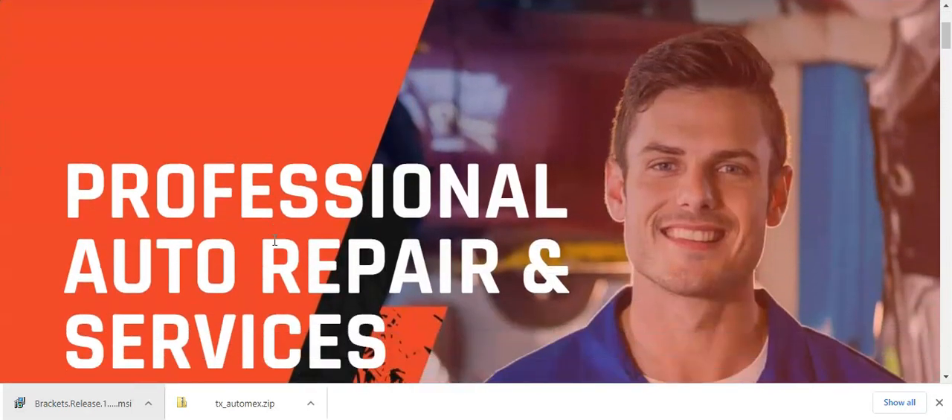
{"action": "scroll", "coordinate": [273, 239], "scroll_direction": "down", "scroll_amount": 2}
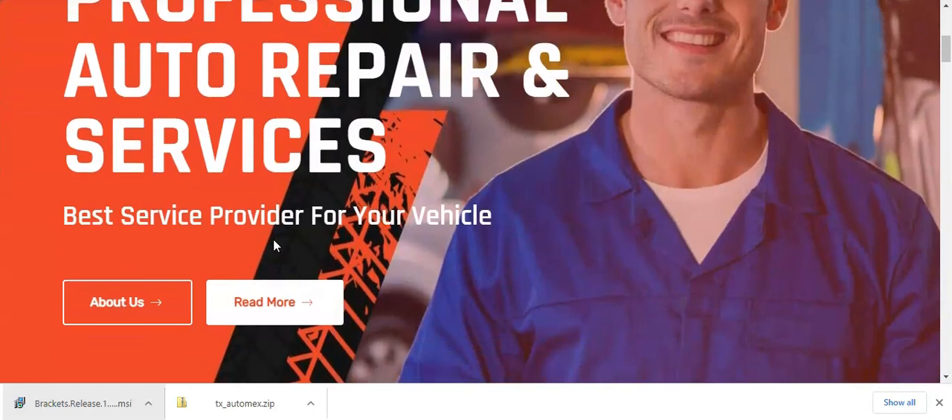
{"action": "scroll", "coordinate": [273, 239], "scroll_direction": "down", "scroll_amount": 3}
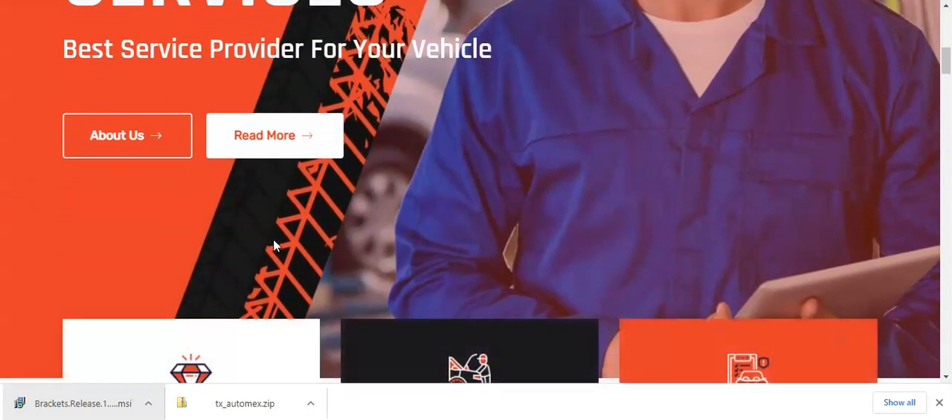
{"action": "scroll", "coordinate": [273, 245], "scroll_direction": "down", "scroll_amount": 3}
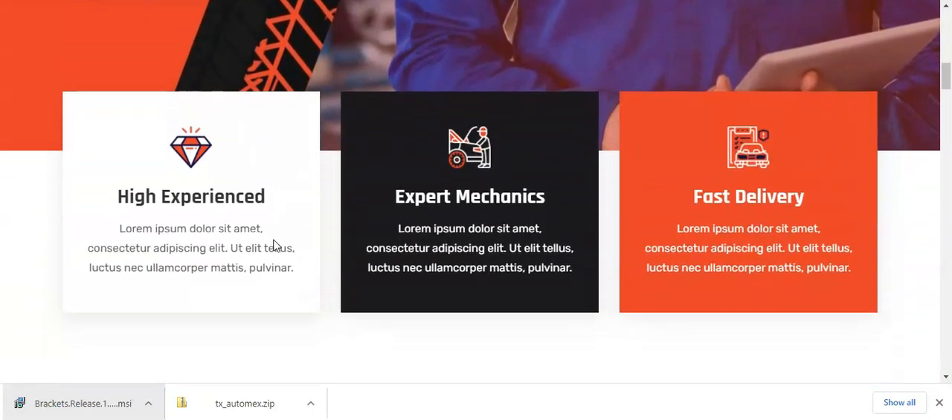
{"action": "scroll", "coordinate": [273, 245], "scroll_direction": "down", "scroll_amount": 3}
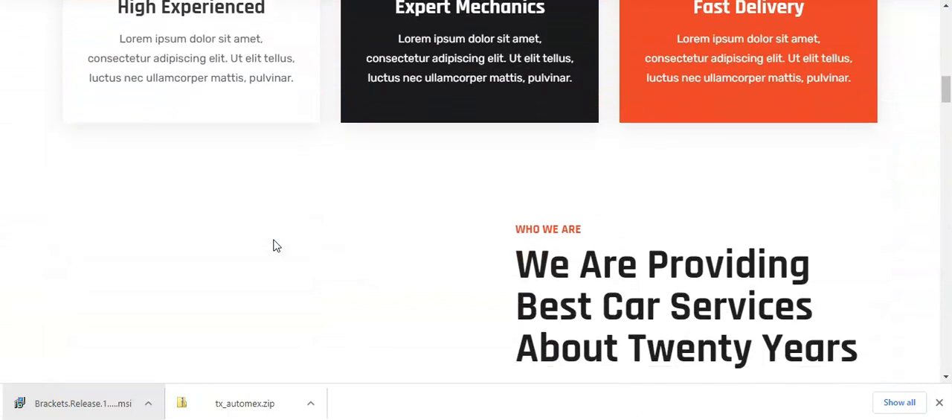
{"action": "scroll", "coordinate": [273, 245], "scroll_direction": "down", "scroll_amount": 5}
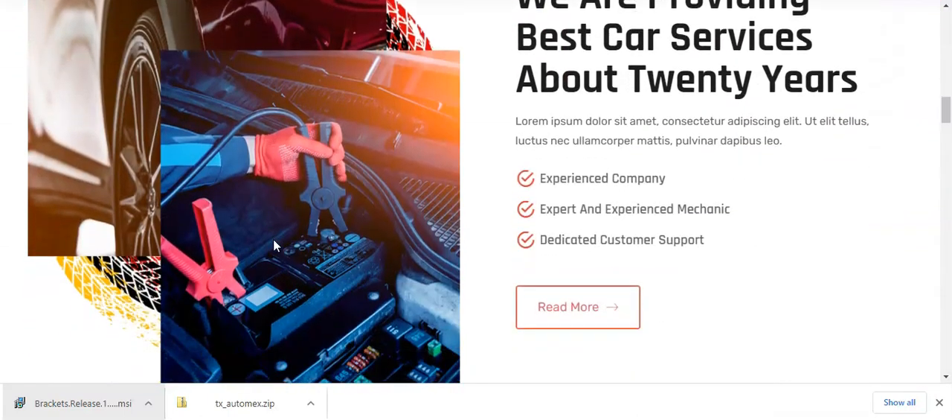
{"action": "scroll", "coordinate": [273, 245], "scroll_direction": "down", "scroll_amount": 3}
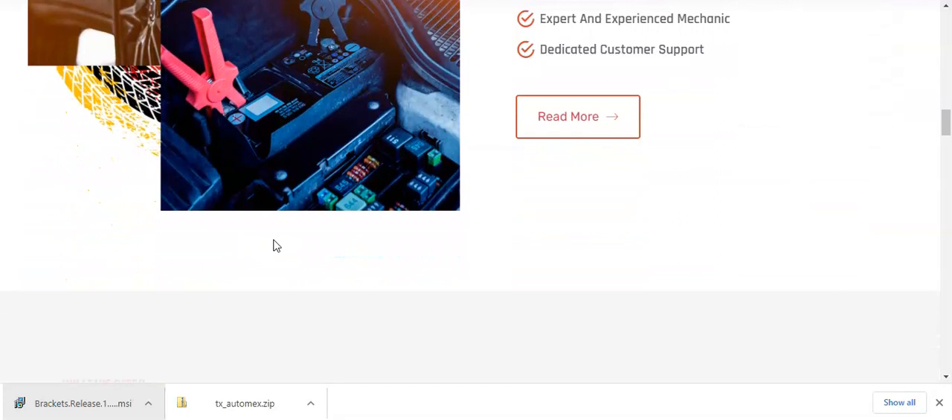
{"action": "scroll", "coordinate": [273, 245], "scroll_direction": "down", "scroll_amount": 3}
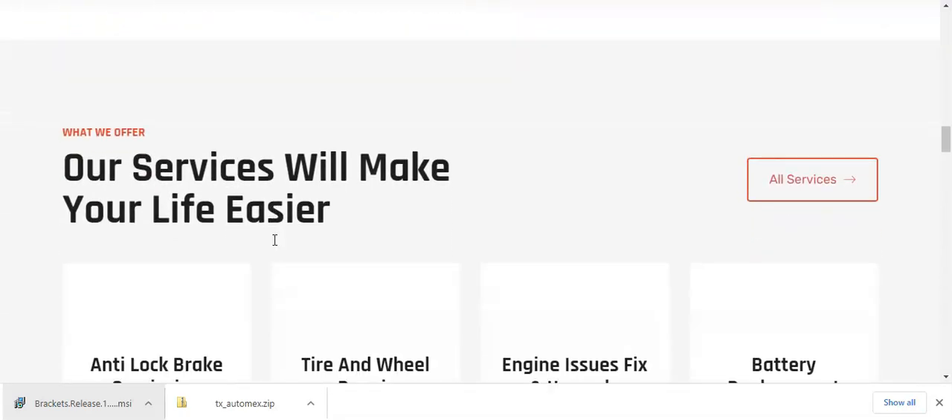
{"action": "scroll", "coordinate": [273, 246], "scroll_direction": "down", "scroll_amount": 3}
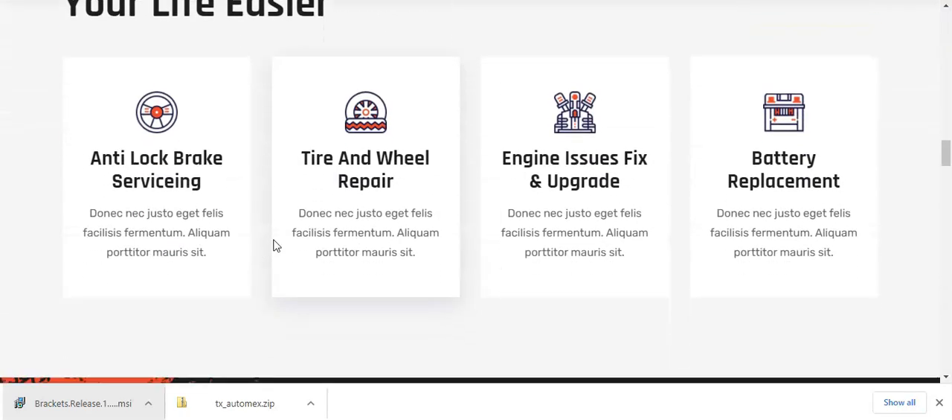
{"action": "scroll", "coordinate": [273, 246], "scroll_direction": "down", "scroll_amount": 3}
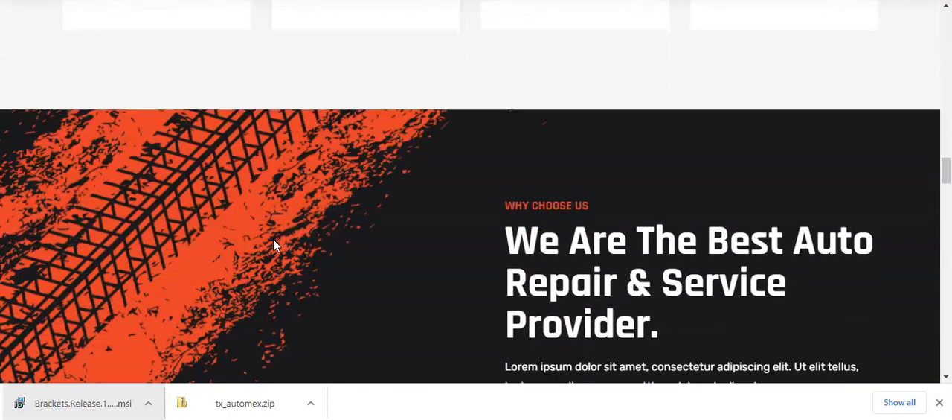
{"action": "scroll", "coordinate": [273, 240], "scroll_direction": "down", "scroll_amount": 3}
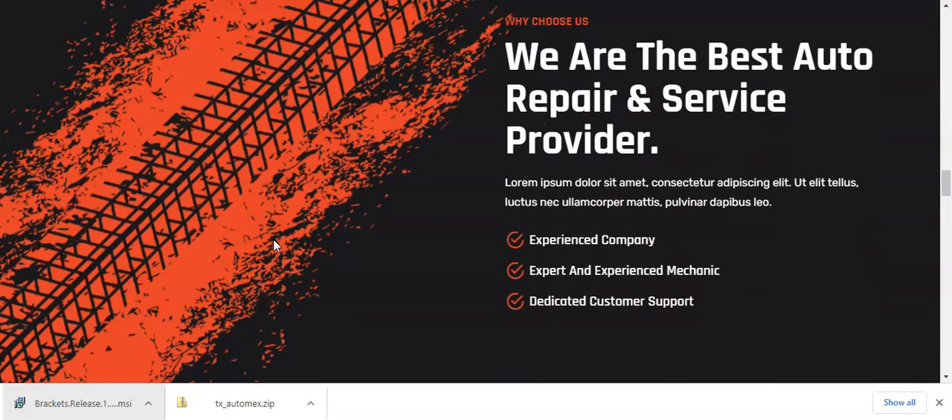
Step: Review the rest of the AutoMex demo home page, covering recent portfolios, the contact form, statistics counters and client testimonials
{"action": "scroll", "coordinate": [273, 246], "scroll_direction": "down", "scroll_amount": 2}
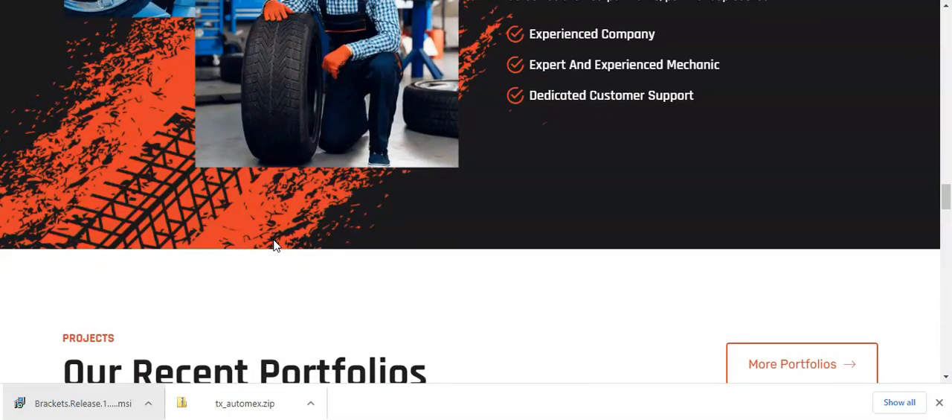
{"action": "scroll", "coordinate": [274, 245], "scroll_direction": "down", "scroll_amount": 2}
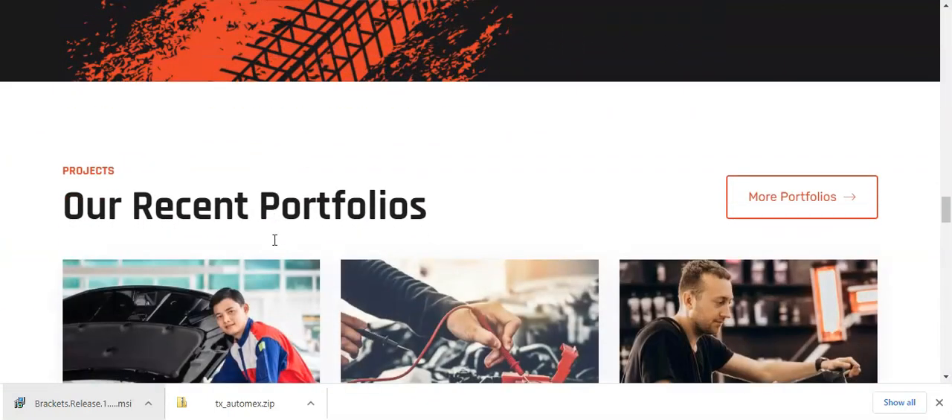
{"action": "scroll", "coordinate": [274, 240], "scroll_direction": "down", "scroll_amount": 3}
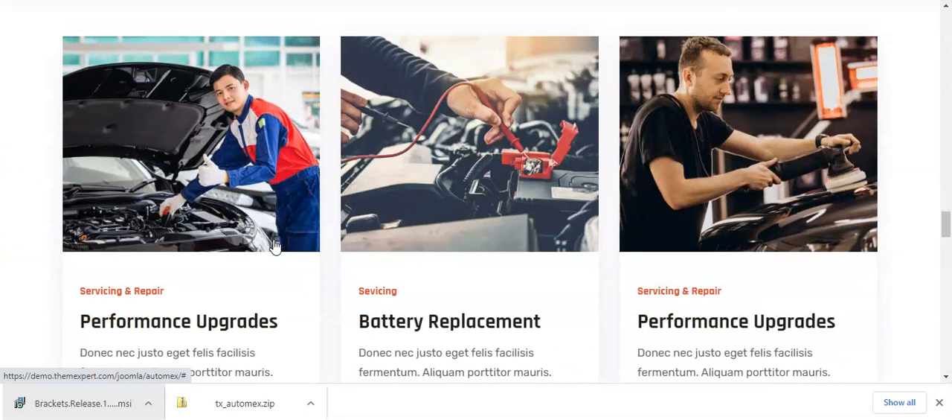
{"action": "scroll", "coordinate": [274, 246], "scroll_direction": "down", "scroll_amount": 1}
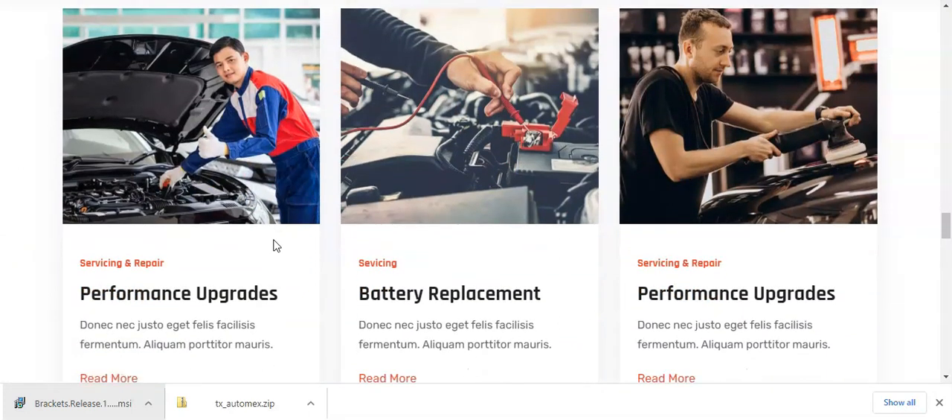
{"action": "scroll", "coordinate": [274, 246], "scroll_direction": "down", "scroll_amount": 1}
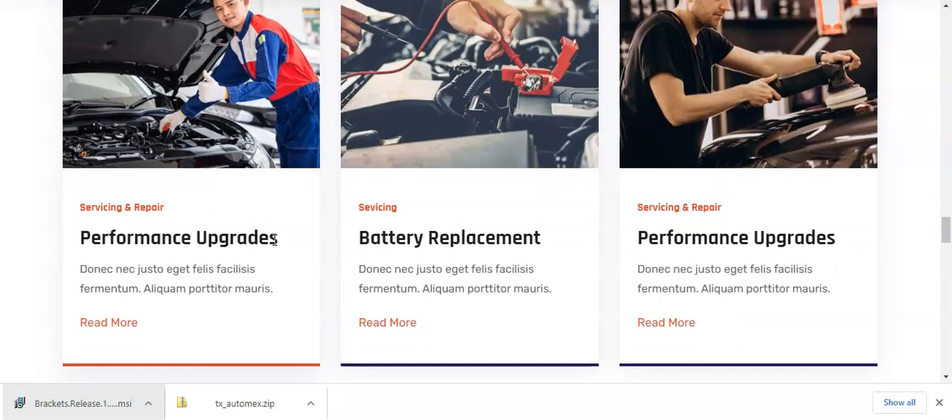
{"action": "scroll", "coordinate": [274, 244], "scroll_direction": "down", "scroll_amount": 2}
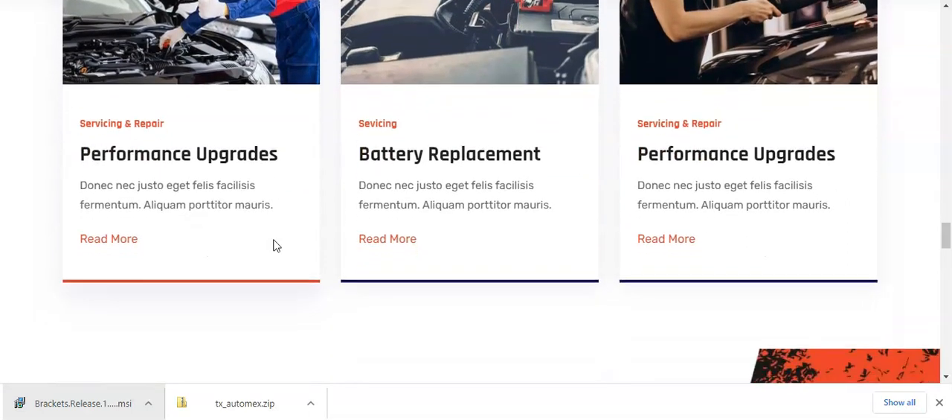
{"action": "scroll", "coordinate": [274, 246], "scroll_direction": "down", "scroll_amount": 3}
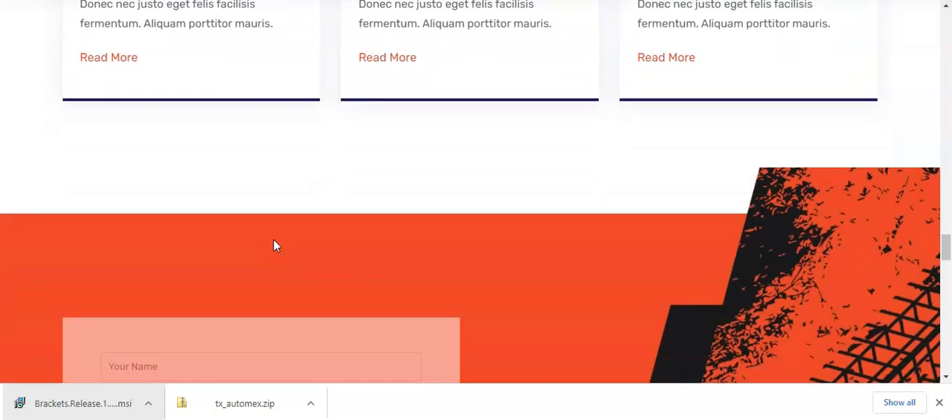
{"action": "scroll", "coordinate": [273, 245], "scroll_direction": "down", "scroll_amount": 6}
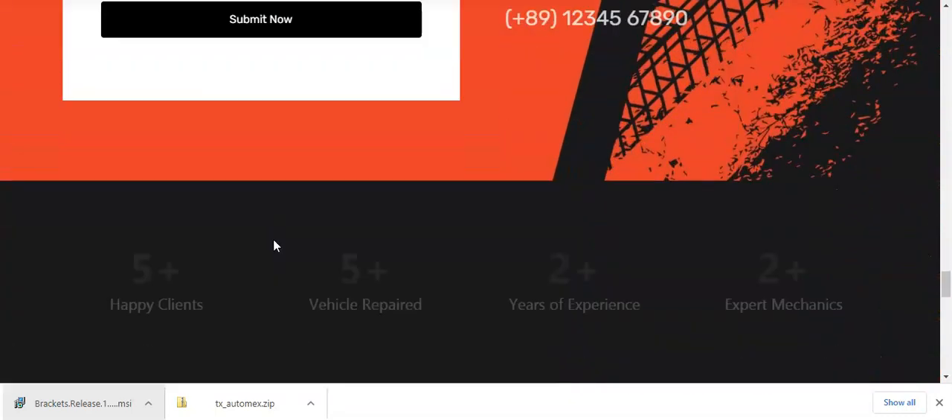
{"action": "scroll", "coordinate": [274, 245], "scroll_direction": "down", "scroll_amount": 5}
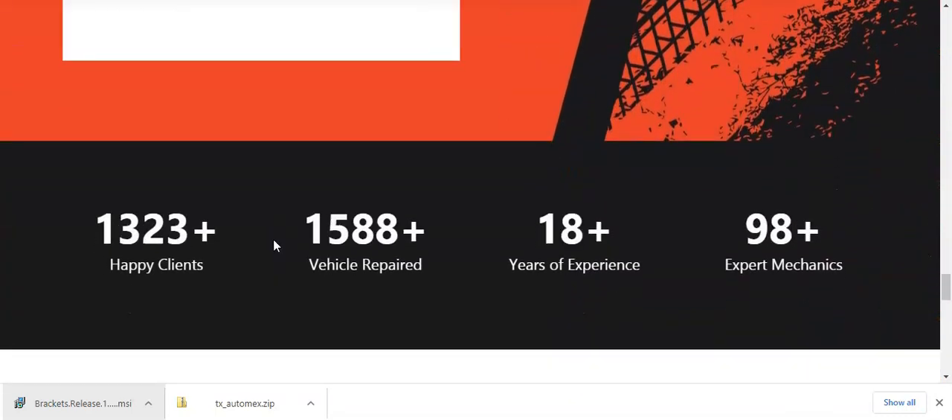
{"action": "scroll", "coordinate": [274, 245], "scroll_direction": "down", "scroll_amount": 2}
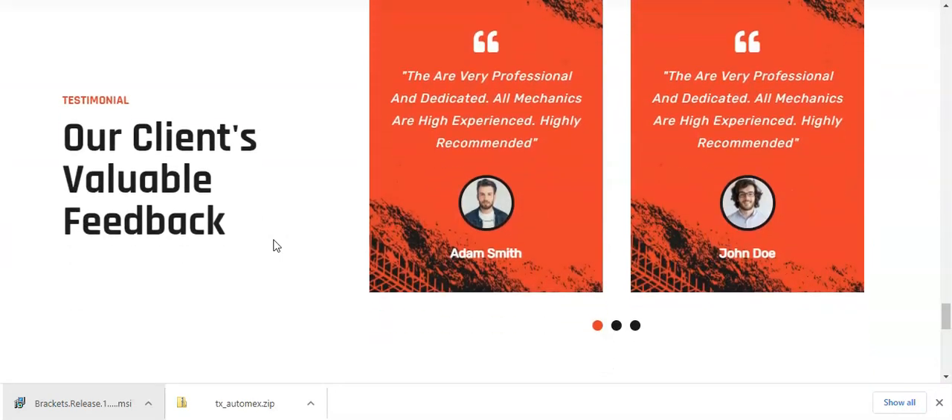
{"action": "scroll", "coordinate": [274, 245], "scroll_direction": "down", "scroll_amount": 3}
{"action": "scroll", "coordinate": [274, 246], "scroll_direction": "up", "scroll_amount": 4}
{"action": "scroll", "coordinate": [274, 245], "scroll_direction": "up", "scroll_amount": 3}
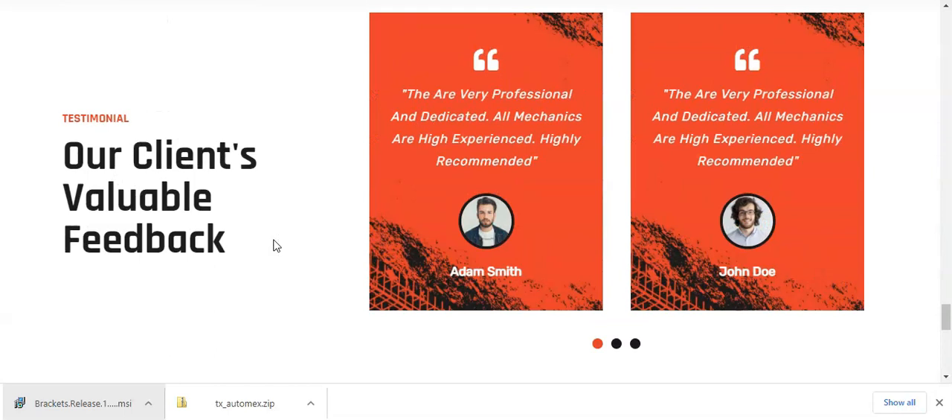
{"action": "scroll", "coordinate": [274, 246], "scroll_direction": "up", "scroll_amount": 2}
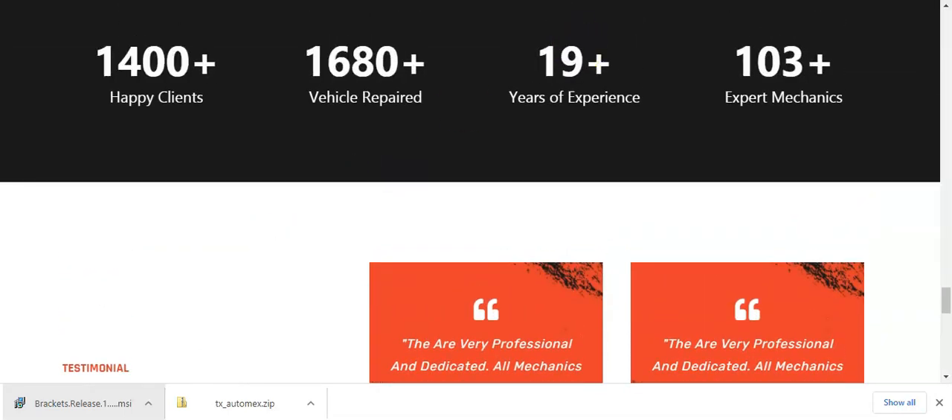
Step: Switch to the hosting cPanel and look over its email, files, databases, domains and metrics tools
{"action": "key", "text": "ctrl+Tab"}
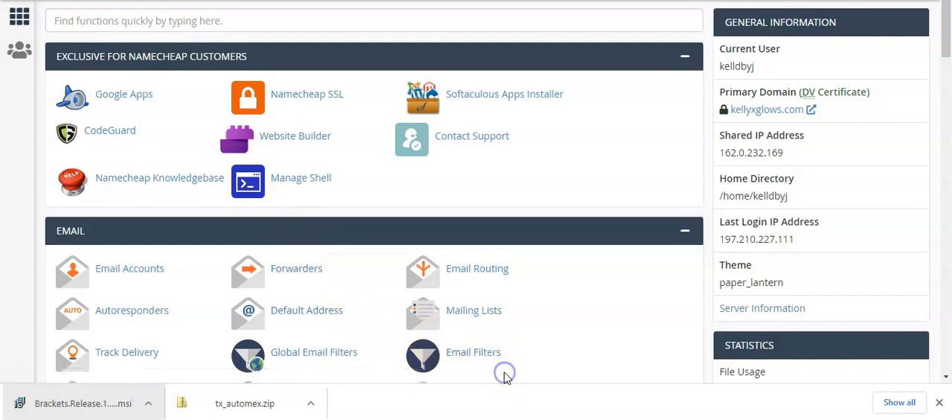
{"action": "scroll", "coordinate": [504, 369], "scroll_direction": "down", "scroll_amount": 2}
{"action": "scroll", "coordinate": [504, 377], "scroll_direction": "down", "scroll_amount": 4}
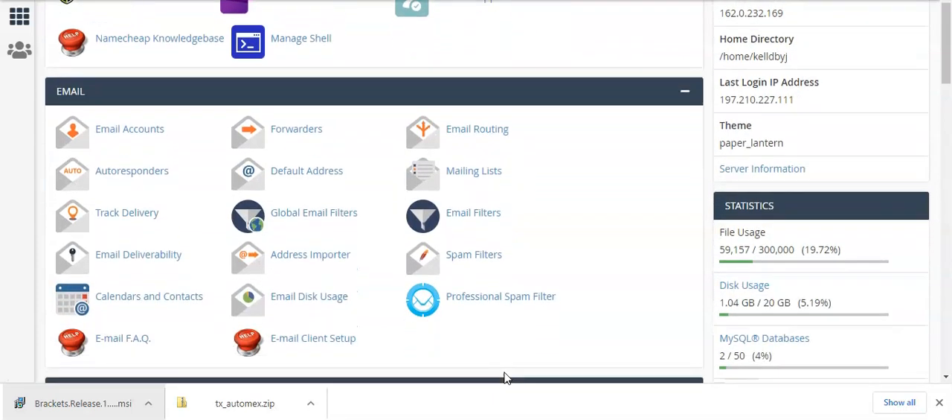
{"action": "scroll", "coordinate": [503, 377], "scroll_direction": "down", "scroll_amount": 1}
{"action": "scroll", "coordinate": [504, 372], "scroll_direction": "down", "scroll_amount": 2}
{"action": "scroll", "coordinate": [503, 371], "scroll_direction": "down", "scroll_amount": 4}
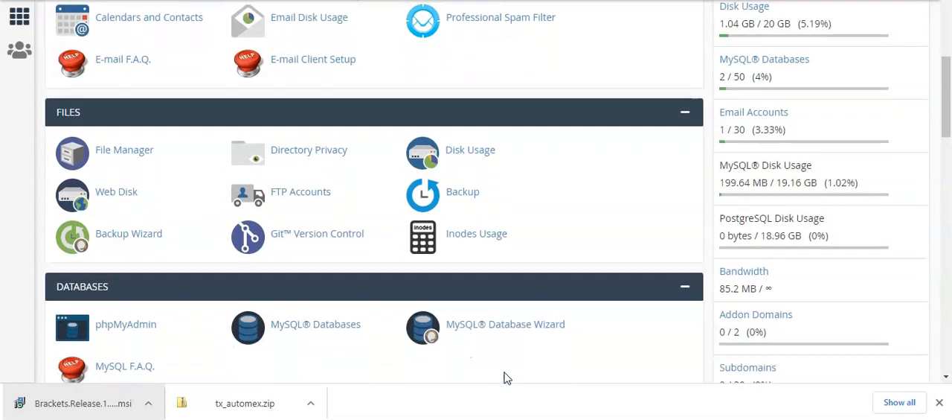
{"action": "scroll", "coordinate": [503, 371], "scroll_direction": "down", "scroll_amount": 5}
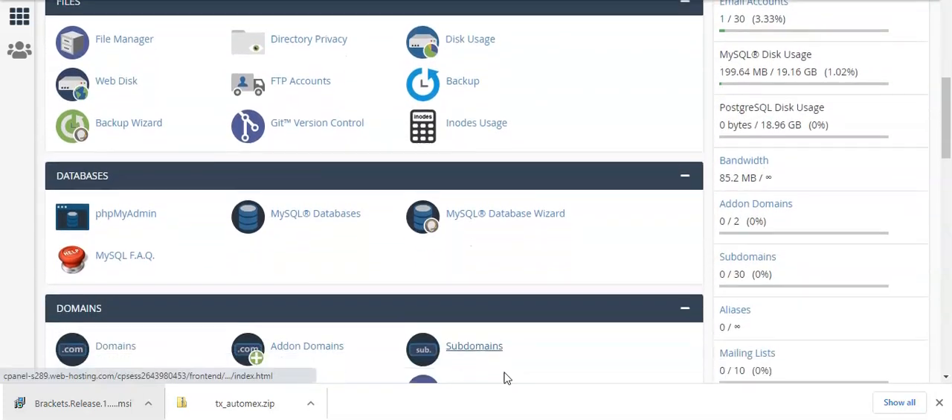
{"action": "scroll", "coordinate": [504, 371], "scroll_direction": "down", "scroll_amount": 4}
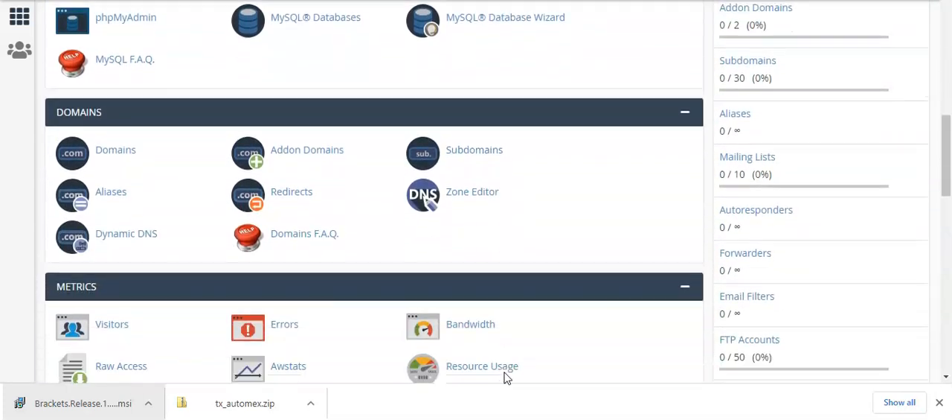
{"action": "scroll", "coordinate": [504, 371], "scroll_direction": "down", "scroll_amount": 2}
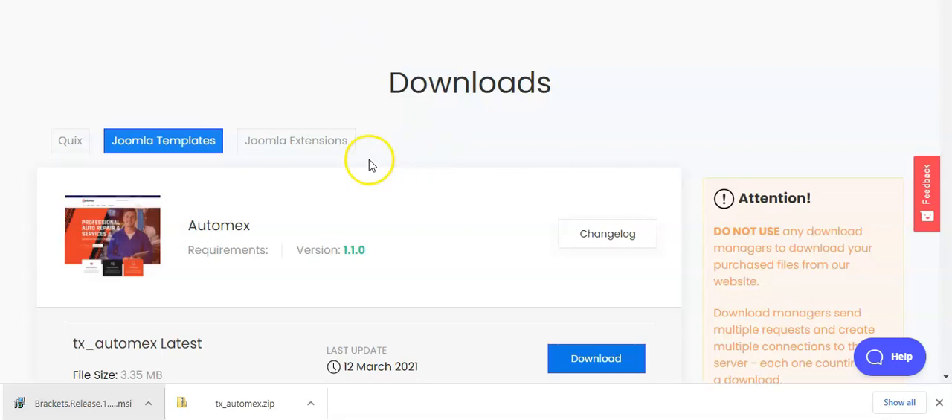
Step: Examine the Automex download packages, including tx_automex_quickstart, and the other Joomla templates offered on the downloads page
{"action": "scroll", "coordinate": [290, 239], "scroll_direction": "down", "scroll_amount": 2}
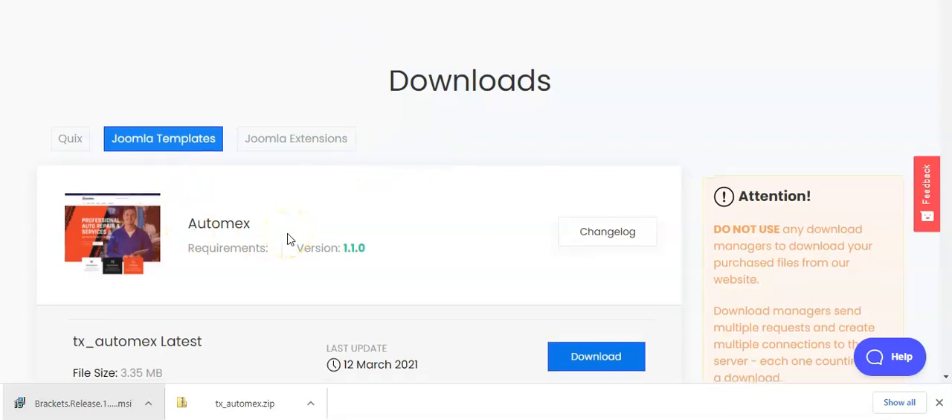
{"action": "scroll", "coordinate": [290, 238], "scroll_direction": "down", "scroll_amount": 2}
{"action": "scroll", "coordinate": [291, 239], "scroll_direction": "up", "scroll_amount": 1}
{"action": "scroll", "coordinate": [290, 239], "scroll_direction": "down", "scroll_amount": 1}
{"action": "scroll", "coordinate": [290, 238], "scroll_direction": "down", "scroll_amount": 1}
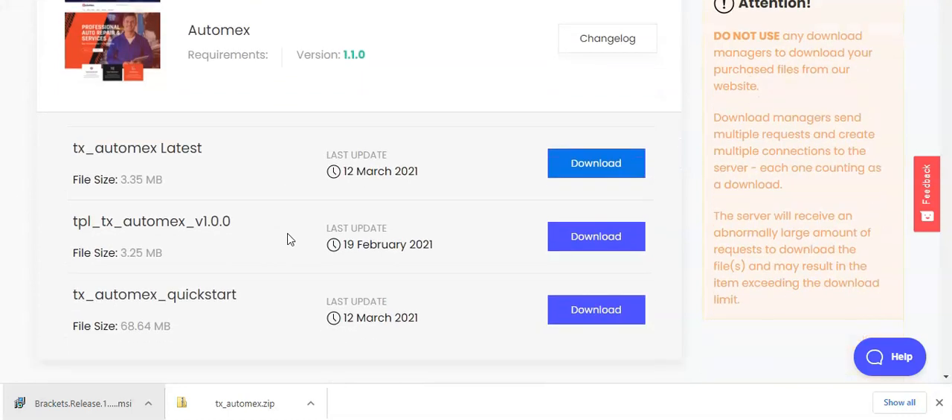
{"action": "scroll", "coordinate": [290, 239], "scroll_direction": "down", "scroll_amount": 3}
{"action": "scroll", "coordinate": [290, 239], "scroll_direction": "up", "scroll_amount": 1}
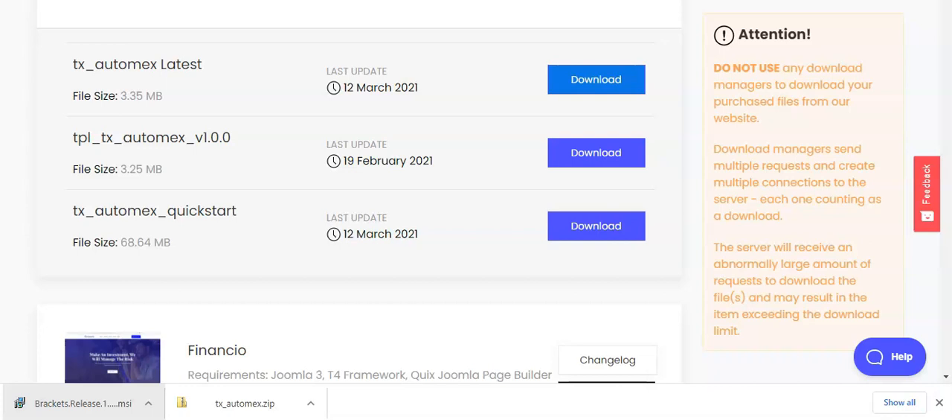
{"action": "left_click_drag", "start_coordinate": [947, 3], "coordinate": [949, 125]}
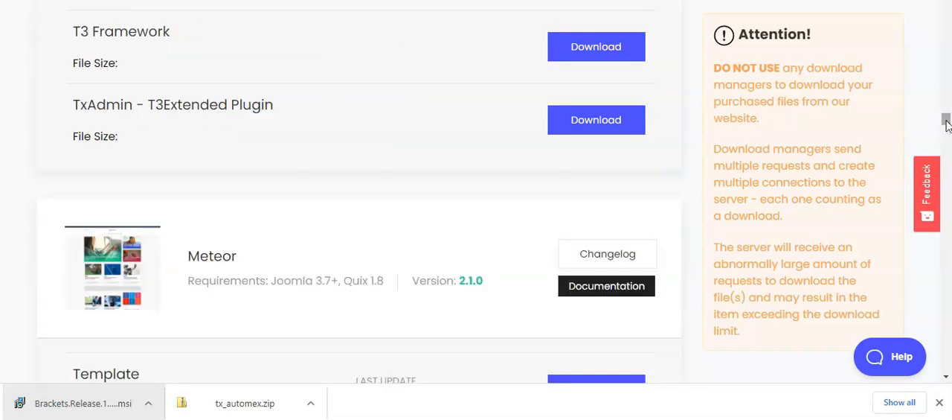
{"action": "left_click_drag", "start_coordinate": [946, 120], "coordinate": [947, 25]}
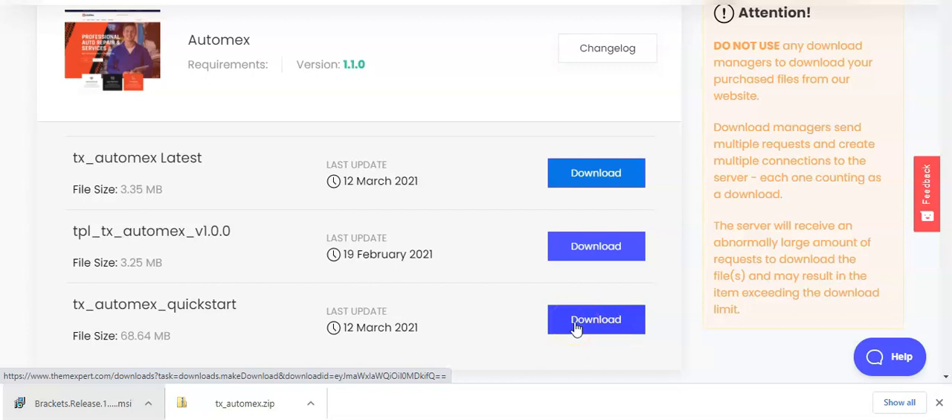
Step: Switch to the Namecheap home page and look over its domain registration search and the offers for buying a domain
{"action": "left_click", "coordinate": [550, 319]}
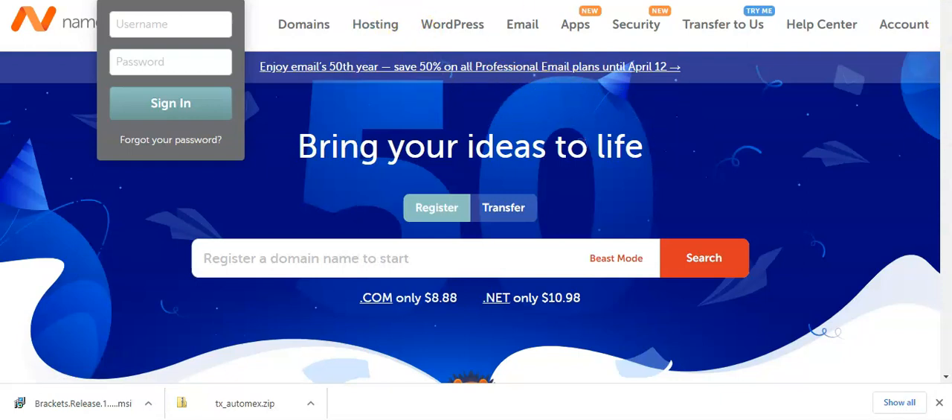
{"action": "scroll", "coordinate": [471, 217], "scroll_direction": "down", "scroll_amount": 1}
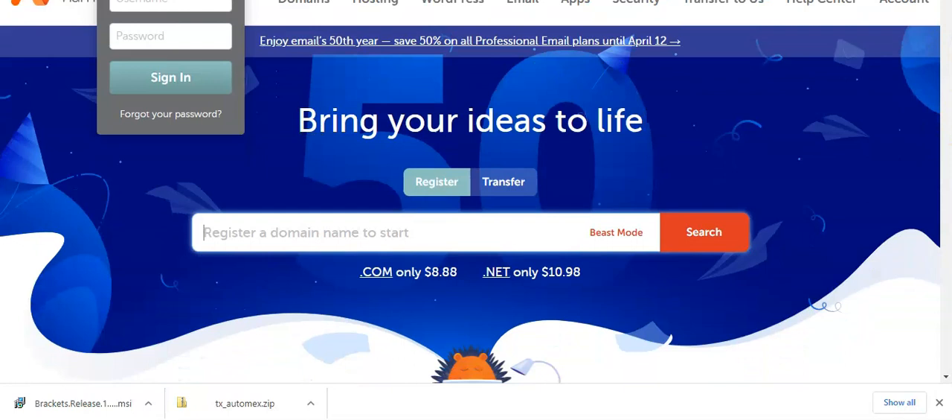
{"action": "scroll", "coordinate": [471, 216], "scroll_direction": "down", "scroll_amount": 3}
{"action": "scroll", "coordinate": [471, 217], "scroll_direction": "down", "scroll_amount": 1}
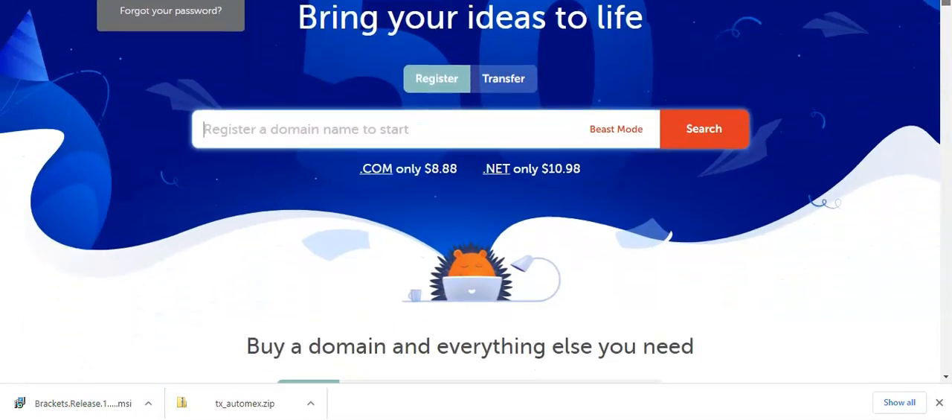
{"action": "scroll", "coordinate": [471, 216], "scroll_direction": "down", "scroll_amount": 2}
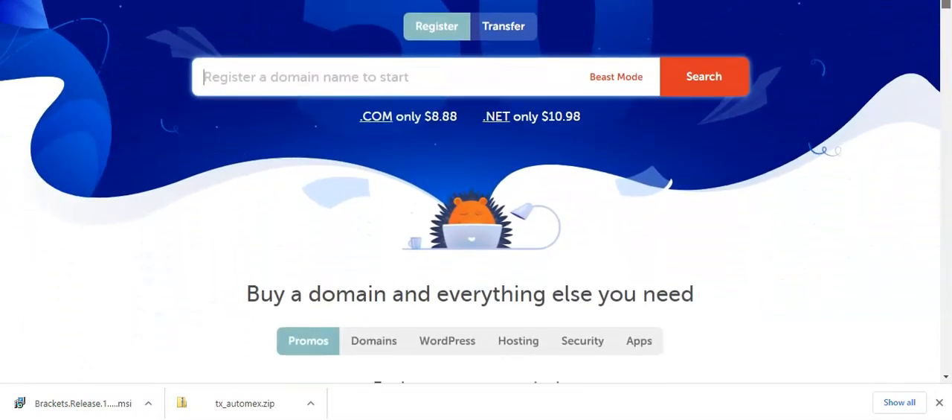
Step: Return to the hosting cPanel and create a new MySQL database named mikano with the MySQL Database Wizard
{"action": "mouse_move", "coordinate": [948, 1]}
{"action": "left_mouse_down"}
{"action": "mouse_move", "coordinate": [949, 58]}
{"action": "mouse_move", "coordinate": [949, 3]}
{"action": "left_mouse_up"}
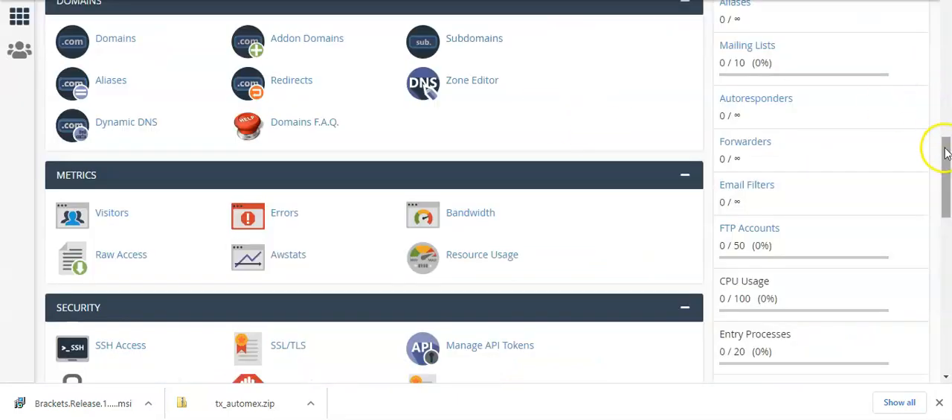
{"action": "left_click_drag", "start_coordinate": [947, 152], "coordinate": [946, 24]}
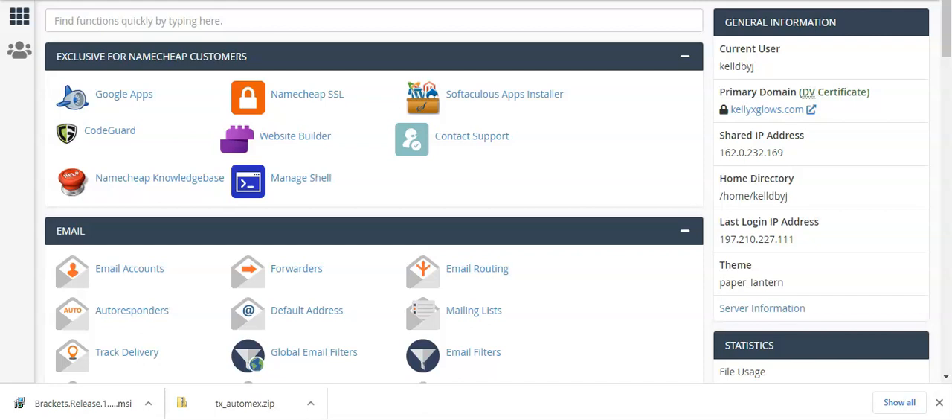
{"action": "left_click_drag", "start_coordinate": [946, 39], "coordinate": [939, 146]}
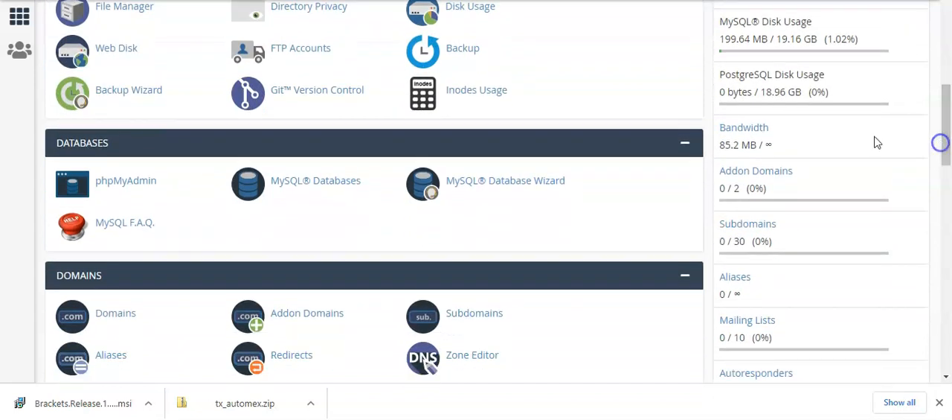
{"action": "left_click", "coordinate": [489, 186]}
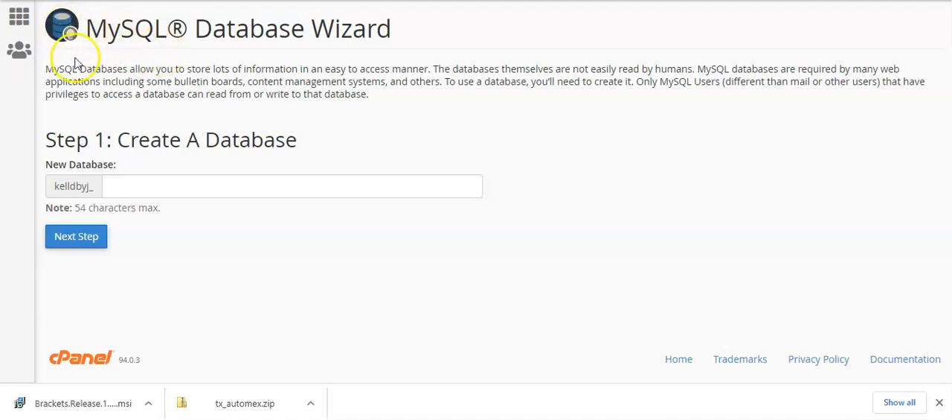
{"action": "left_click", "coordinate": [149, 189]}
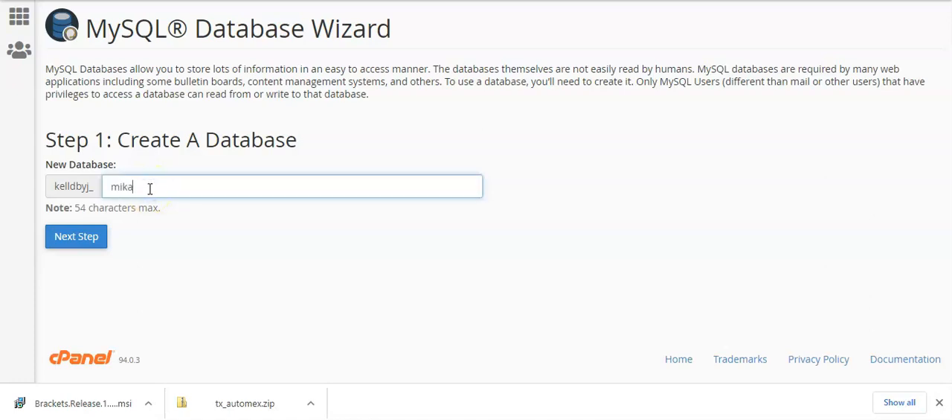
{"action": "left_click", "coordinate": [79, 238]}
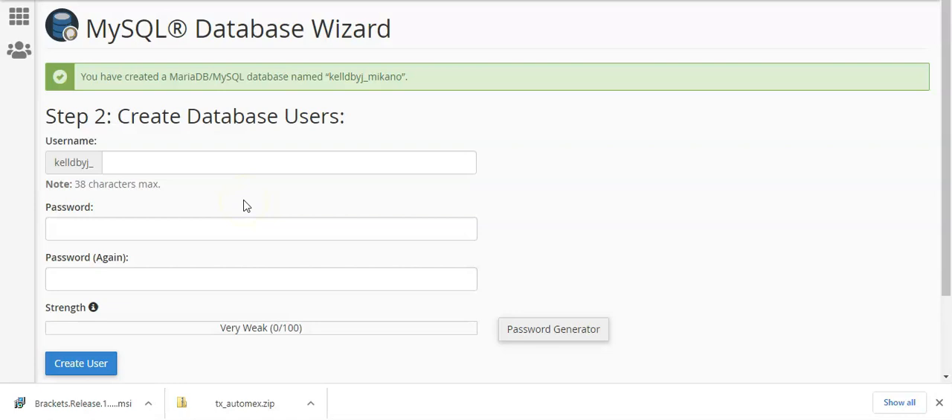
Step: Enter kikanogen as the username of the new database user
{"action": "left_click", "coordinate": [147, 160]}
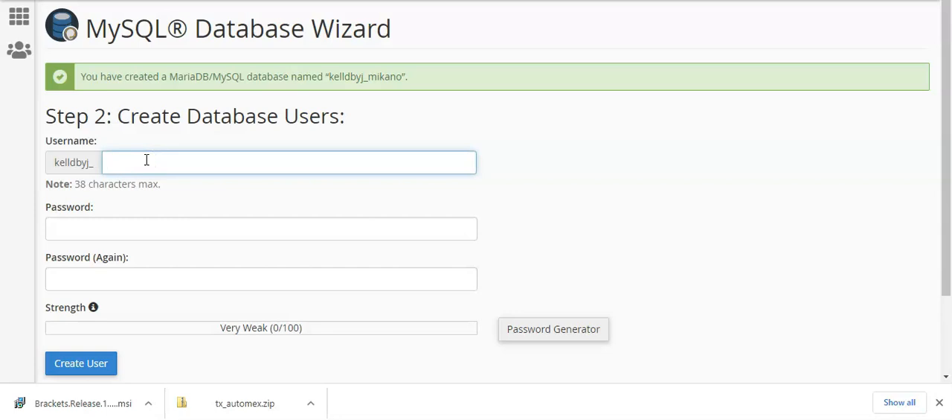
{"action": "type", "text": "kikanogen"}
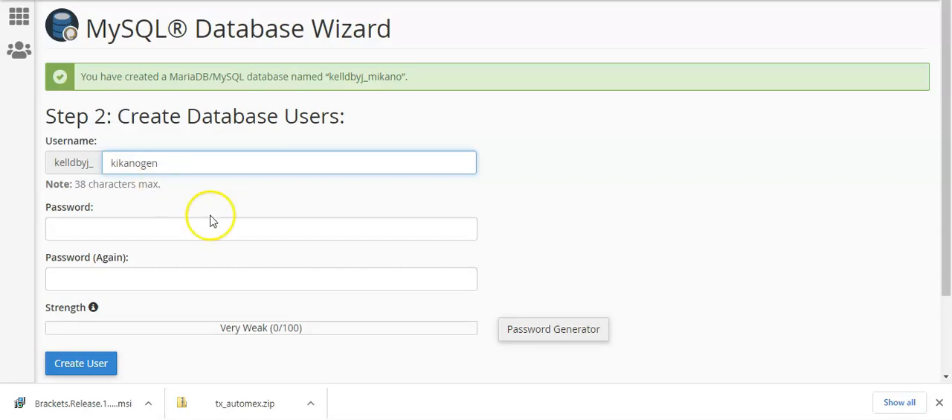
{"action": "left_click", "coordinate": [114, 165]}
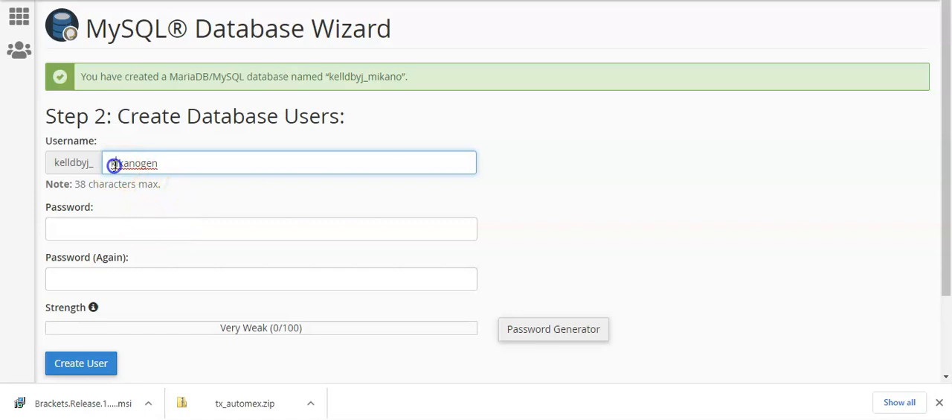
Step: Configure the Password Generator for 18-character passwords whose non-alpha characters are numbers only
{"action": "left_click", "coordinate": [125, 233]}
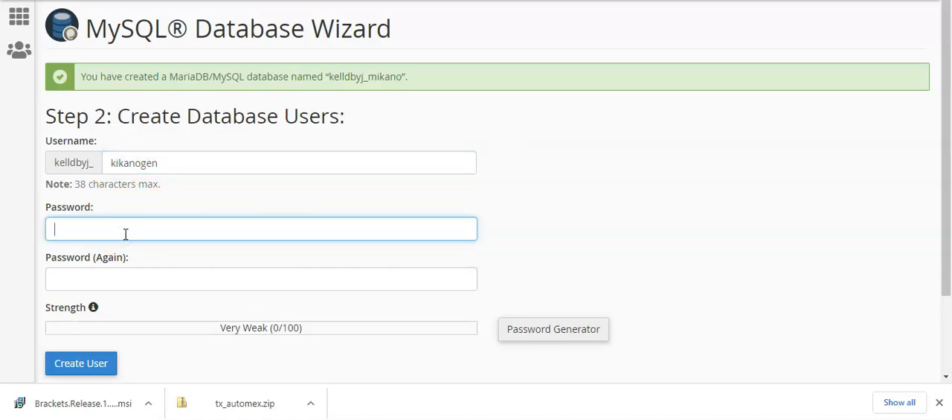
{"action": "left_click", "coordinate": [552, 333]}
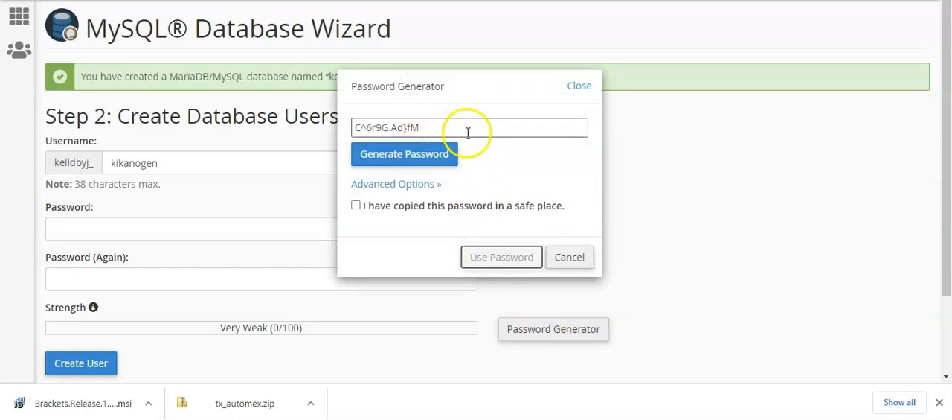
{"action": "left_click", "coordinate": [387, 184]}
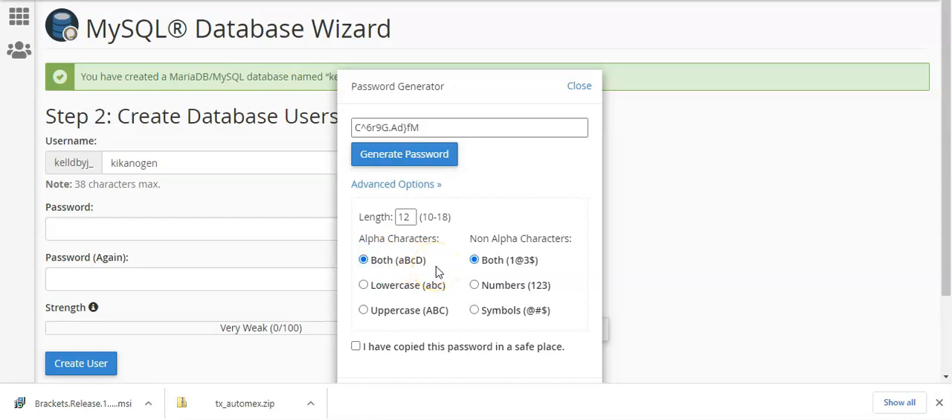
{"action": "left_click", "coordinate": [488, 291]}
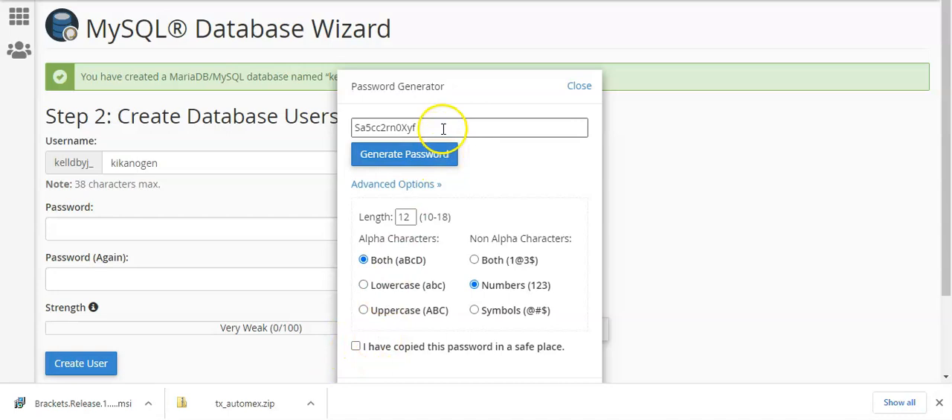
{"action": "double_click", "coordinate": [406, 217]}
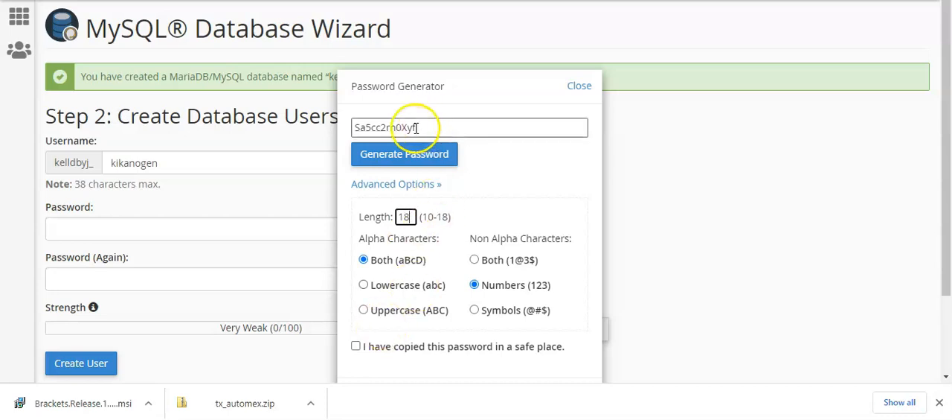
{"action": "left_click", "coordinate": [409, 183]}
Step: Generate a new password for the database user with the changed options and copy it
{"action": "left_click", "coordinate": [455, 128]}
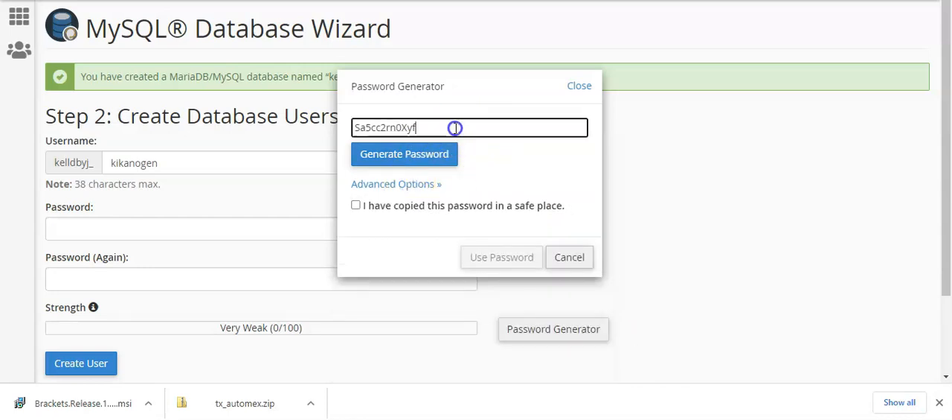
{"action": "double_click", "coordinate": [456, 128]}
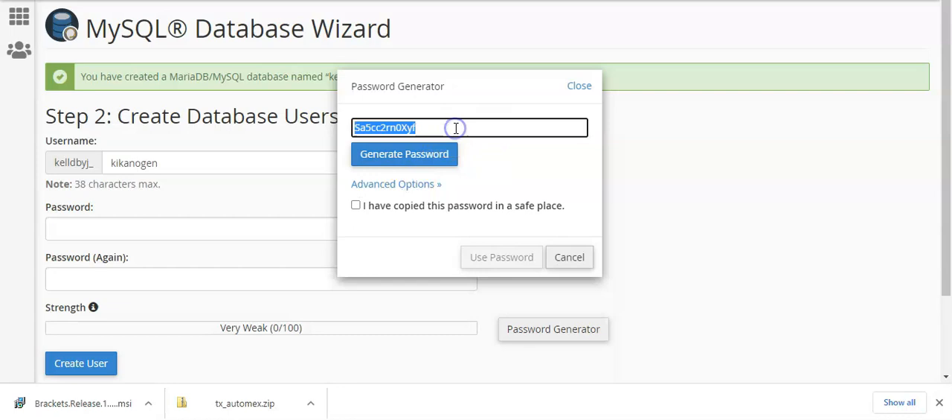
{"action": "left_click", "coordinate": [417, 157]}
{"action": "left_click_drag", "start_coordinate": [470, 127], "coordinate": [352, 134]}
{"action": "key", "text": "ctrl+c"}
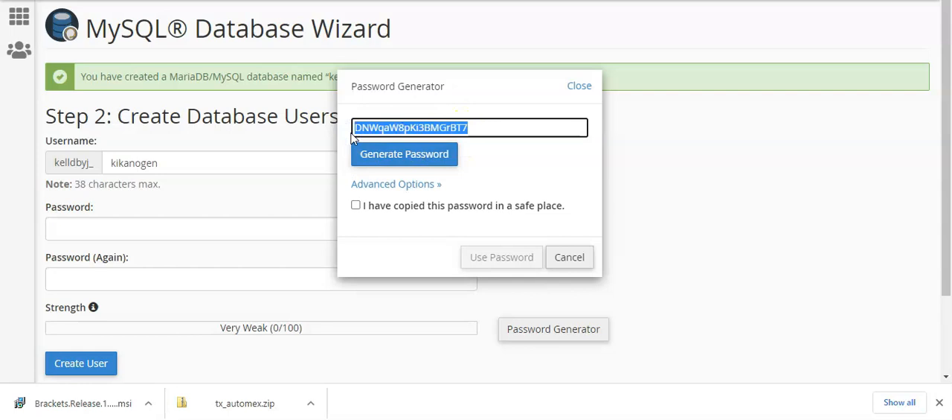
Step: Search the computer for Notepad, open it and paste the generated database password into the blank document
{"action": "mouse_move", "coordinate": [933, 108]}
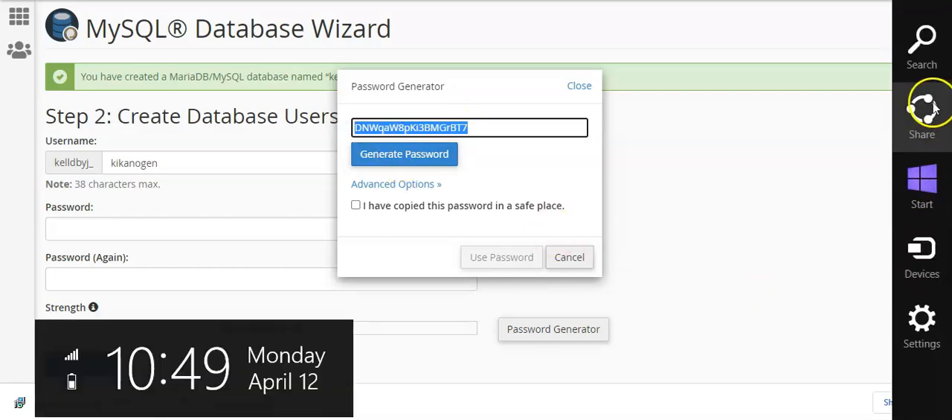
{"action": "left_click", "coordinate": [922, 42]}
{"action": "type", "text": "notepad"}
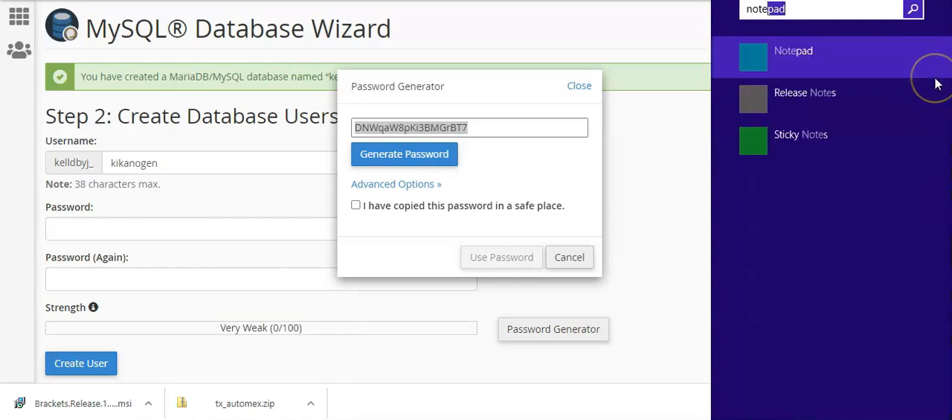
{"action": "left_click", "coordinate": [788, 57]}
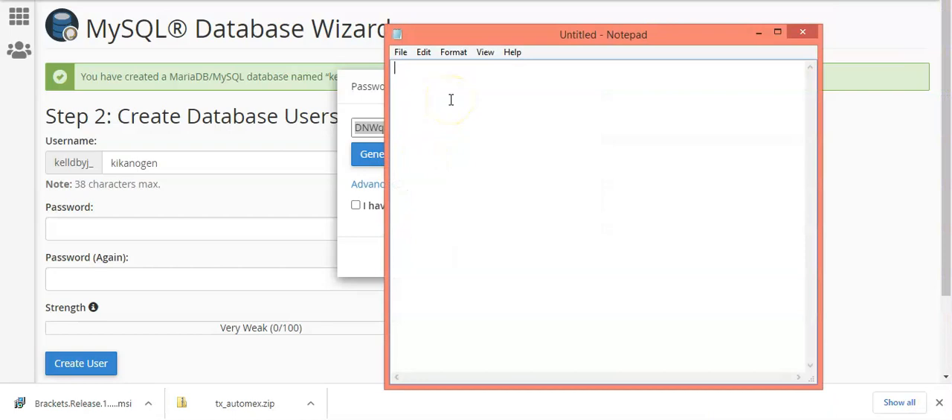
{"action": "key", "text": "ctrl+v"}
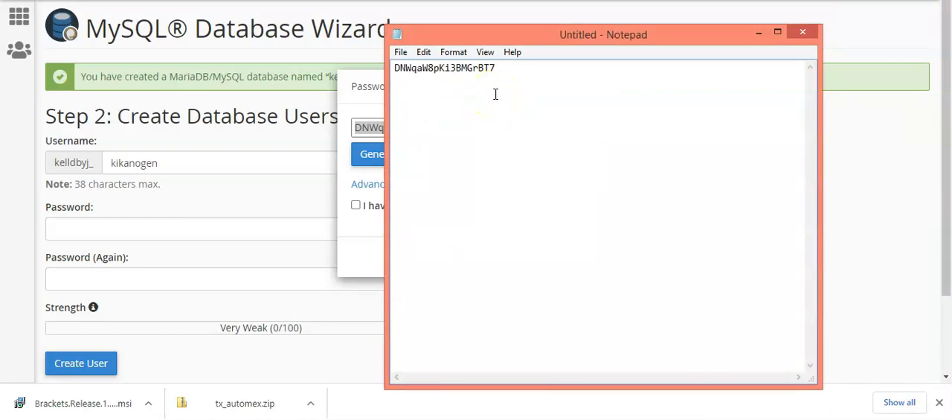
Step: Label the pasted line "Database Password :" and insert an empty line above it
{"action": "key", "text": "Home"}
{"action": "type", "text": "Password"}
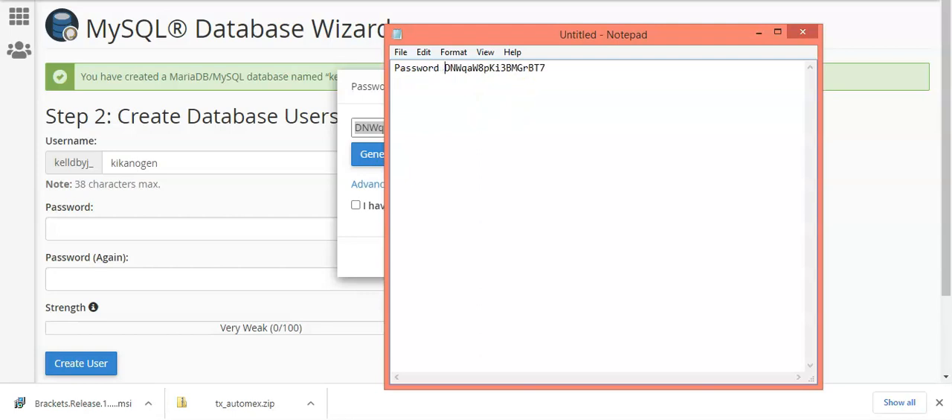
{"action": "type", "text": " :"}
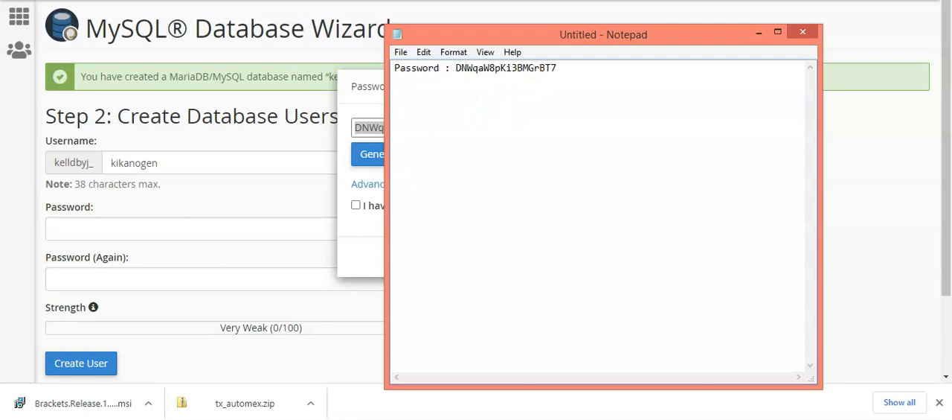
{"action": "key", "text": "Home"}
{"action": "type", "text": "Database"}
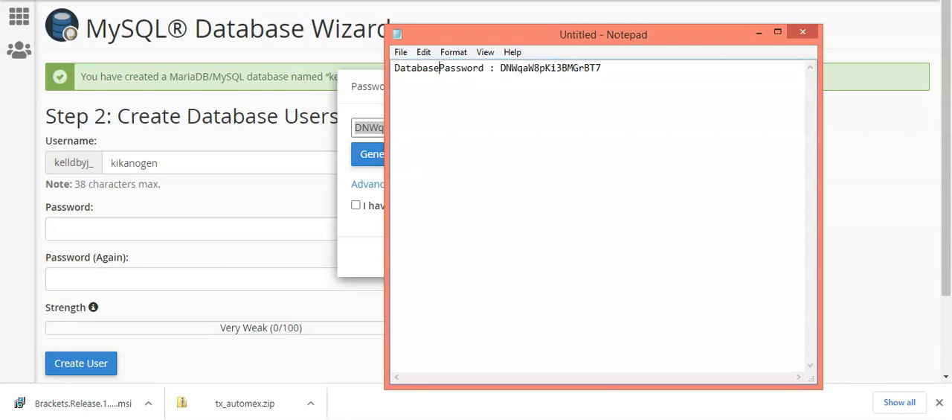
{"action": "left_click", "coordinate": [395, 68]}
{"action": "key", "text": "Return"}
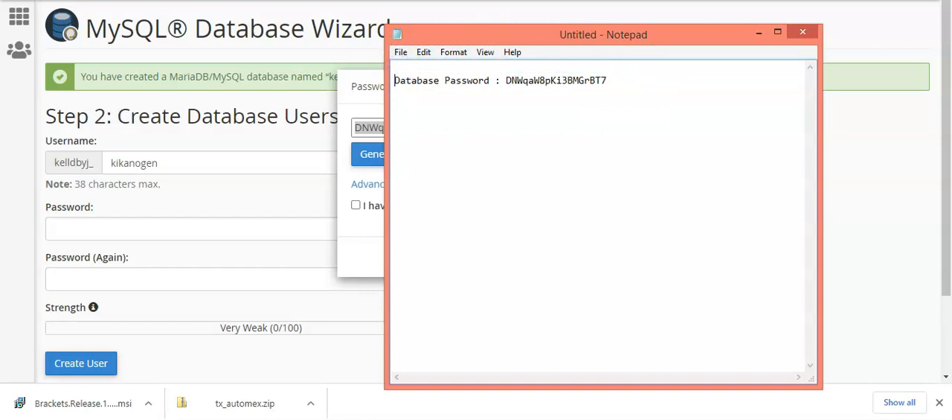
Step: Save the note as a text file named Database details in the Documents folder and minimize Notepad
{"action": "left_click", "coordinate": [400, 52]}
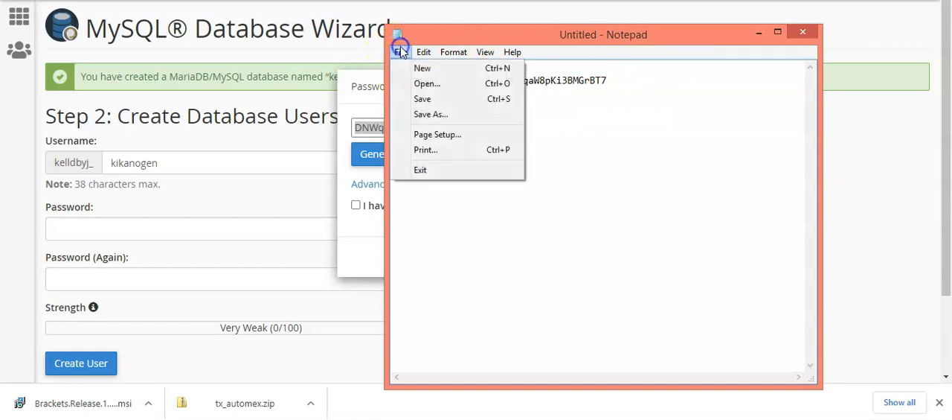
{"action": "left_click", "coordinate": [429, 104]}
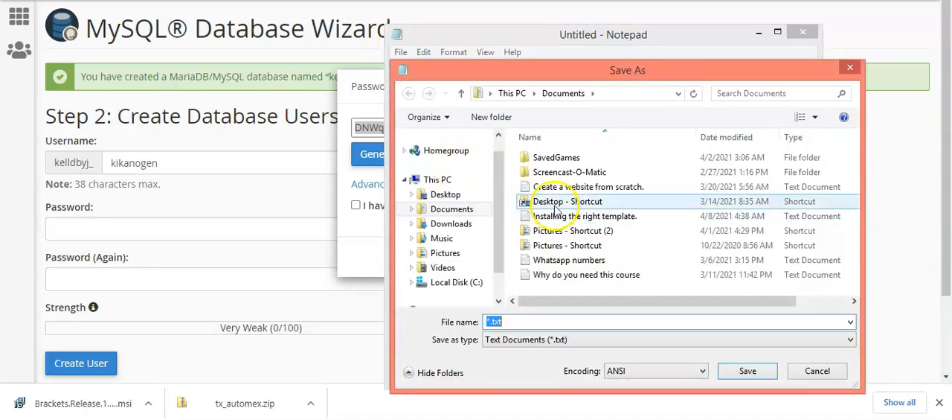
{"action": "type", "text": "Data"}
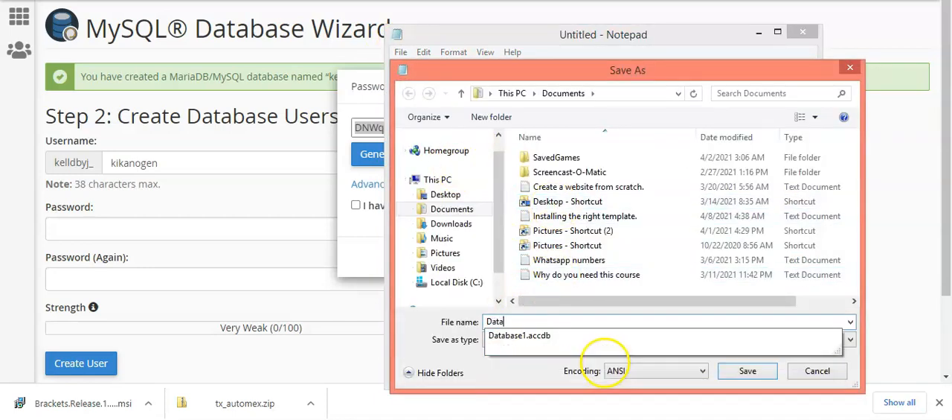
{"action": "type", "text": "base details"}
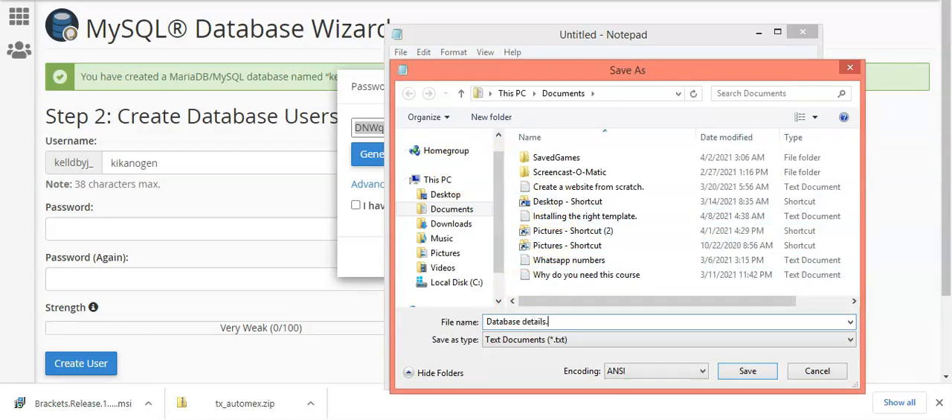
{"action": "left_click", "coordinate": [750, 372]}
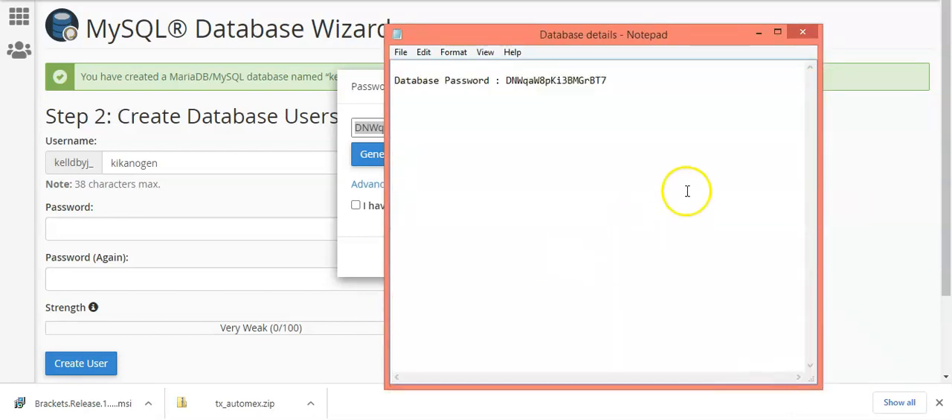
{"action": "left_click", "coordinate": [760, 33]}
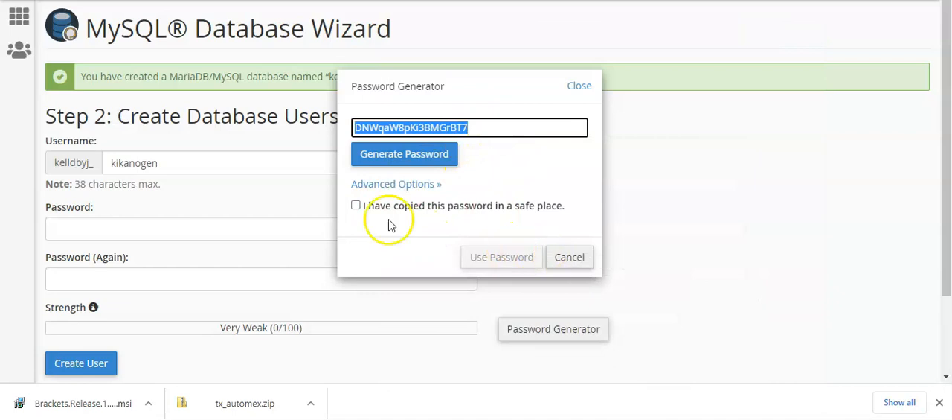
Step: Confirm the generated password is stored safely, apply it to both password fields and create the database user
{"action": "left_click", "coordinate": [357, 205]}
{"action": "left_click", "coordinate": [504, 258]}
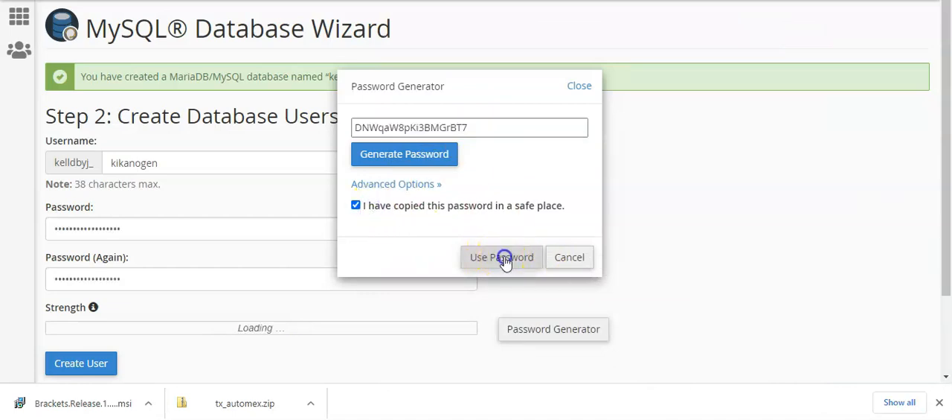
{"action": "left_click", "coordinate": [71, 368]}
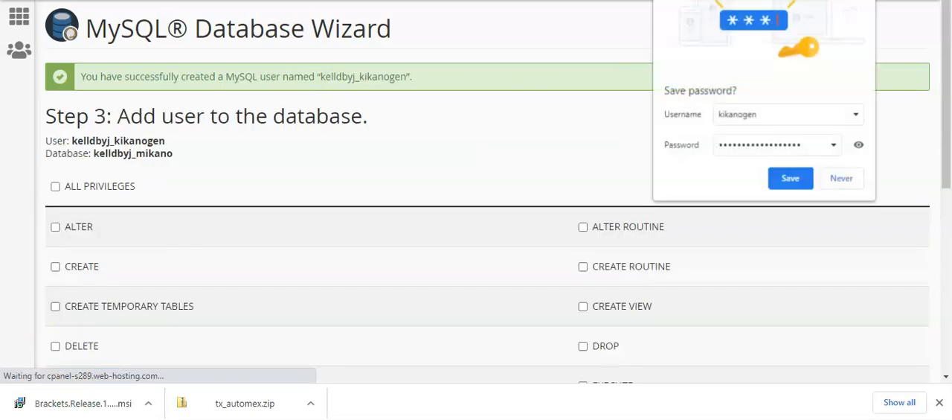
Step: Grant the new user ALL PRIVILEGES on the kelldbyj_mikano database and complete the wizard's user assignment
{"action": "left_click", "coordinate": [212, 117]}
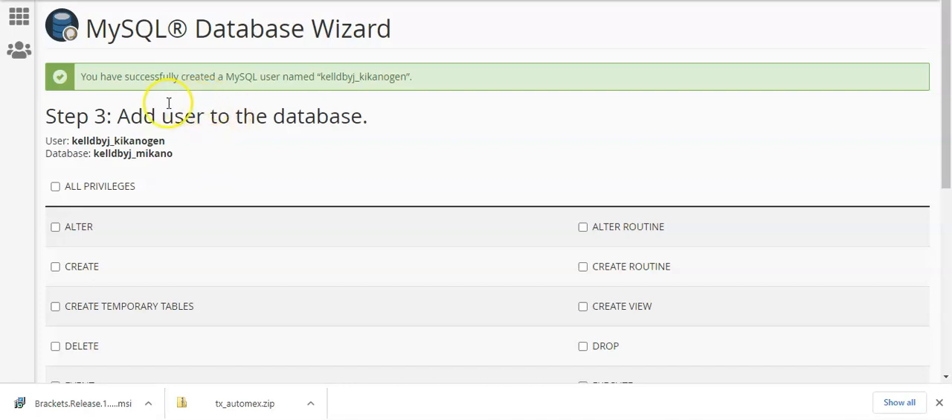
{"action": "left_click", "coordinate": [94, 190]}
{"action": "left_click", "coordinate": [87, 189]}
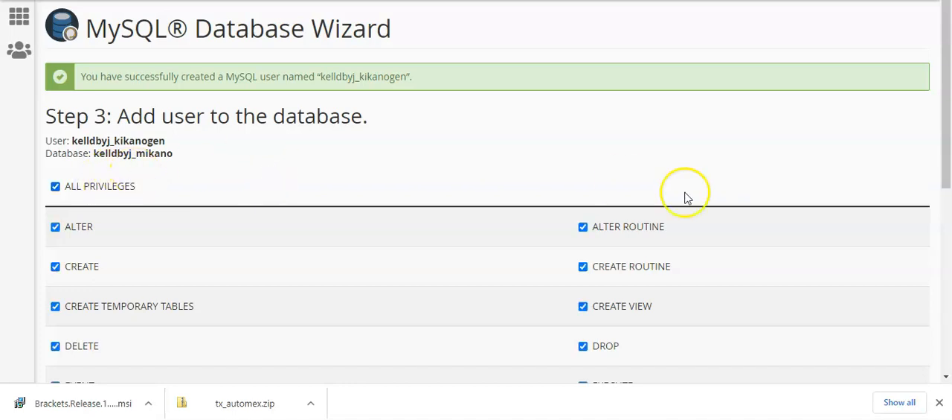
{"action": "left_click_drag", "start_coordinate": [940, 107], "coordinate": [948, 289]}
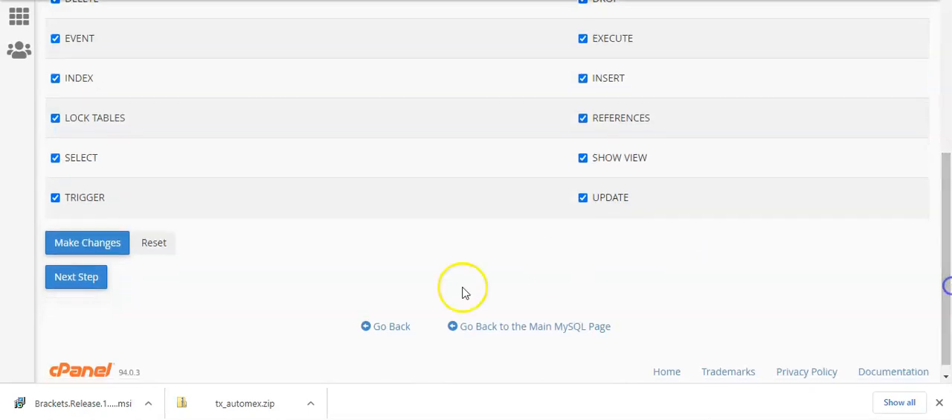
{"action": "left_click", "coordinate": [77, 277]}
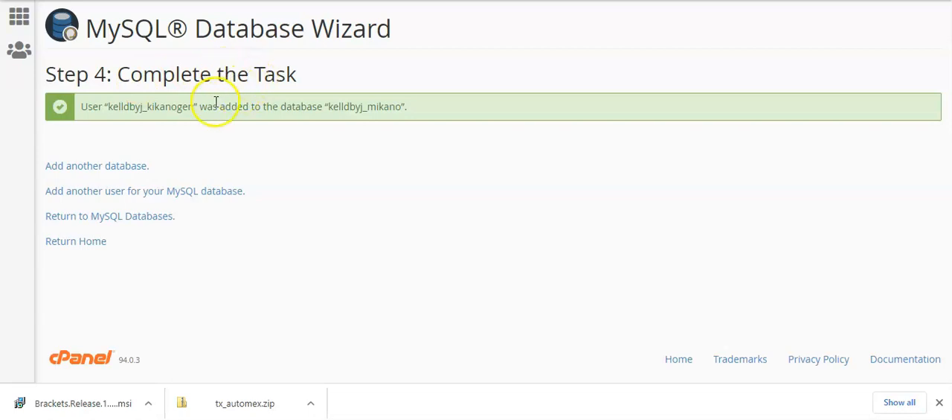
Step: Copy the full database username from the confirmation message into the Database details note after "Database Username:" and add a line below it
{"action": "left_click_drag", "start_coordinate": [193, 106], "coordinate": [106, 107]}
{"action": "key", "text": "ctrl+c"}
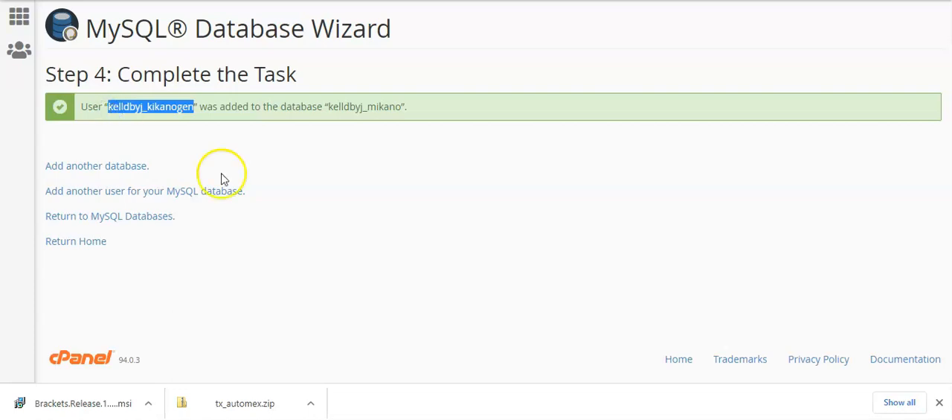
{"action": "left_click", "coordinate": [646, 419]}
{"action": "left_click", "coordinate": [407, 70]}
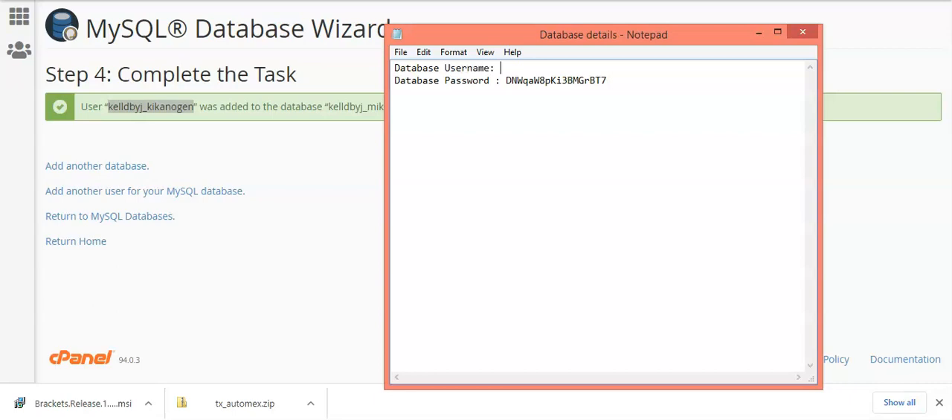
{"action": "key", "text": "ctrl+v"}
{"action": "key", "text": "Return"}
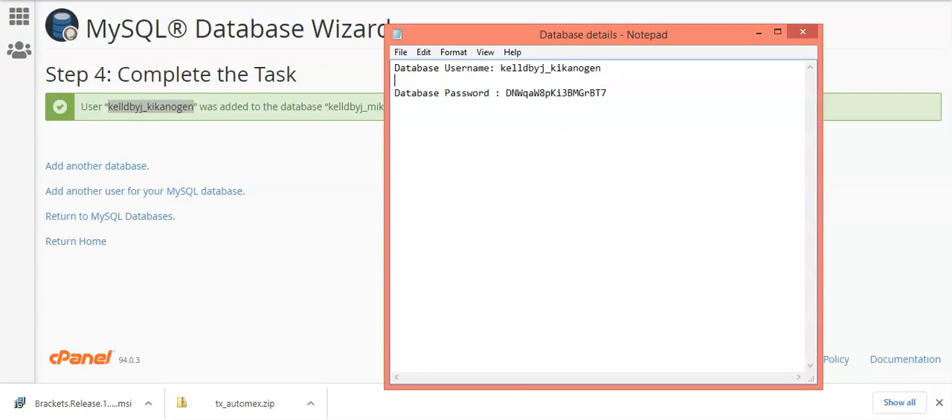
Step: Record the database name kelldbyj_mikano in the note on a line labelled "DB NAME:" and save the file
{"action": "left_click", "coordinate": [231, 140]}
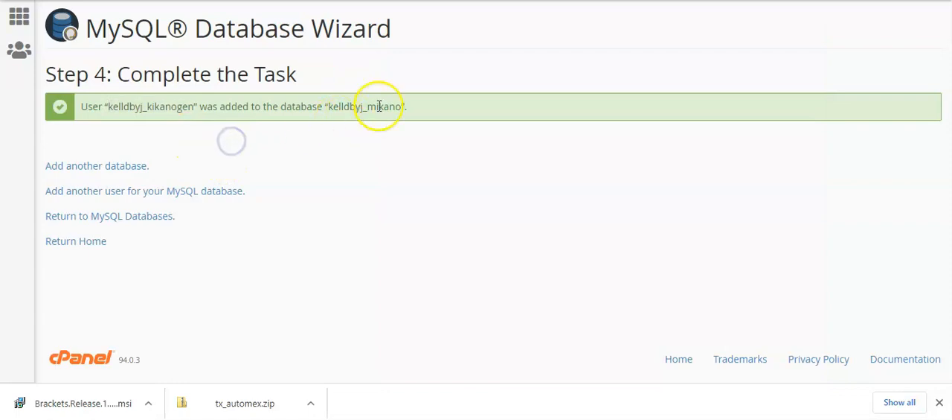
{"action": "left_click_drag", "start_coordinate": [399, 106], "coordinate": [327, 107]}
{"action": "key", "text": "ctrl+c"}
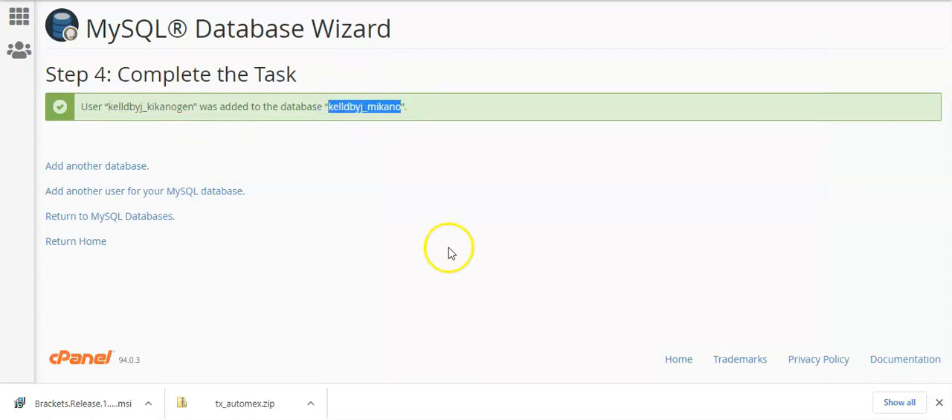
{"action": "left_click", "coordinate": [625, 418]}
{"action": "left_click", "coordinate": [410, 79]}
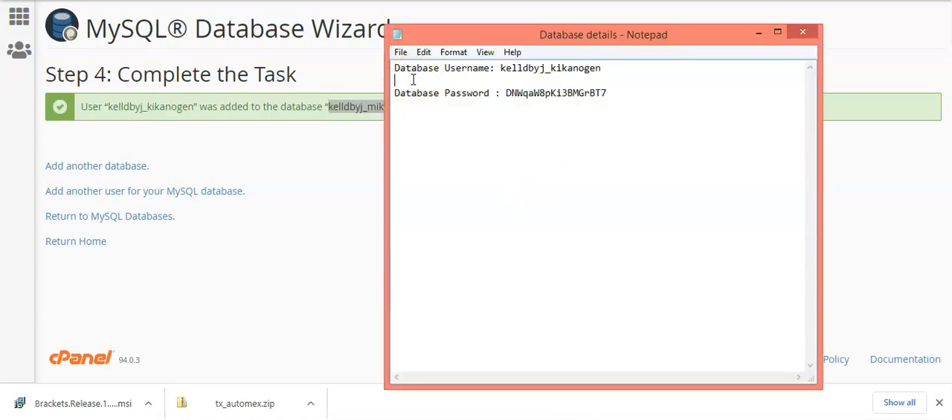
{"action": "type", "text": "DB "}
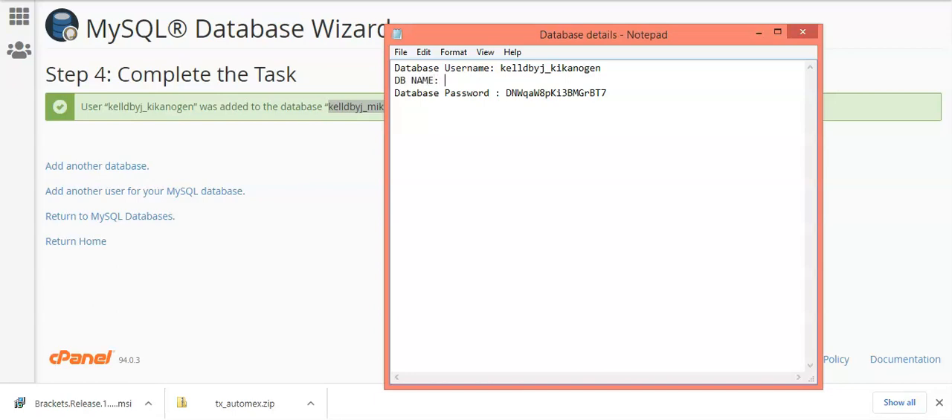
{"action": "type", "text": "NAME:"}
{"action": "key", "text": "ctrl+v"}
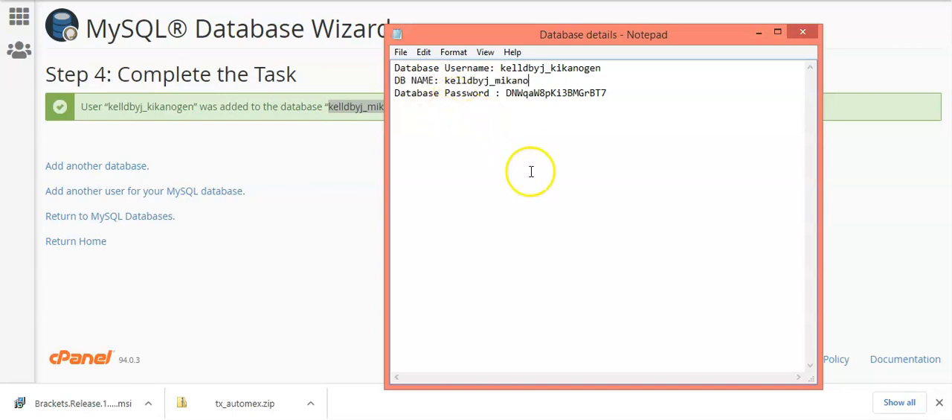
{"action": "left_click", "coordinate": [399, 52]}
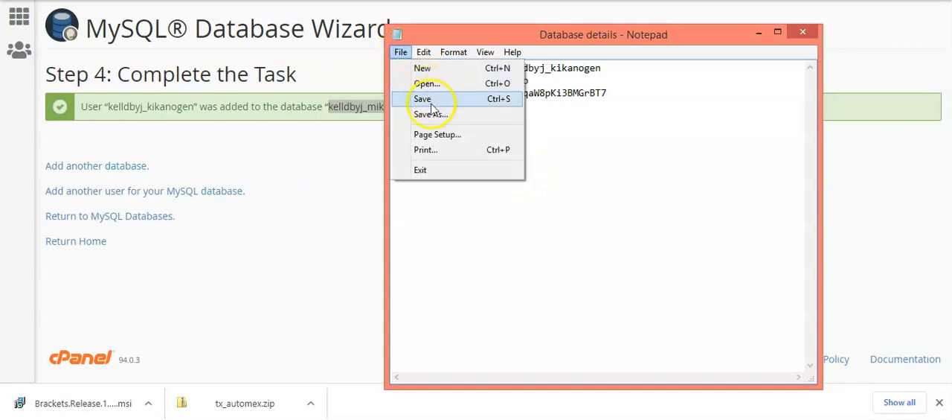
{"action": "left_click", "coordinate": [433, 99]}
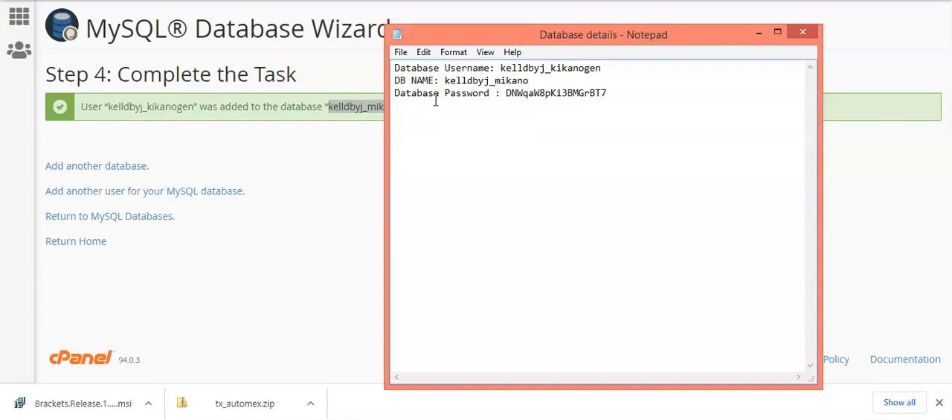
Step: Return to the cPanel home page in the browser and open File Manager from the Files section
{"action": "left_click", "coordinate": [320, 207]}
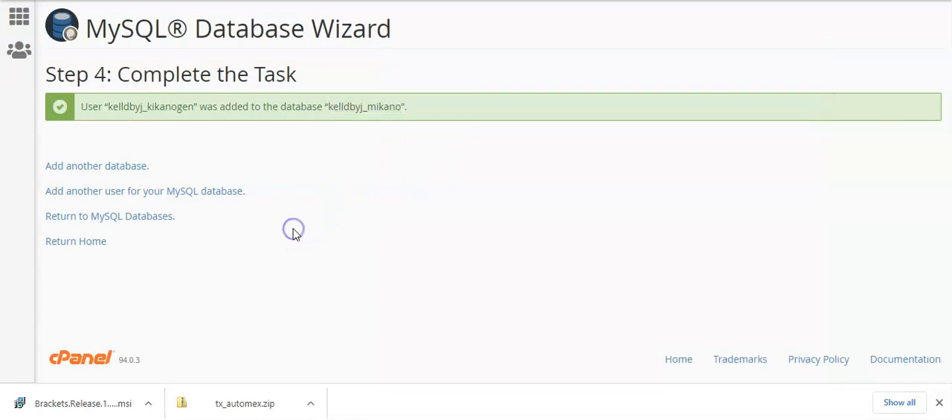
{"action": "left_click", "coordinate": [93, 246]}
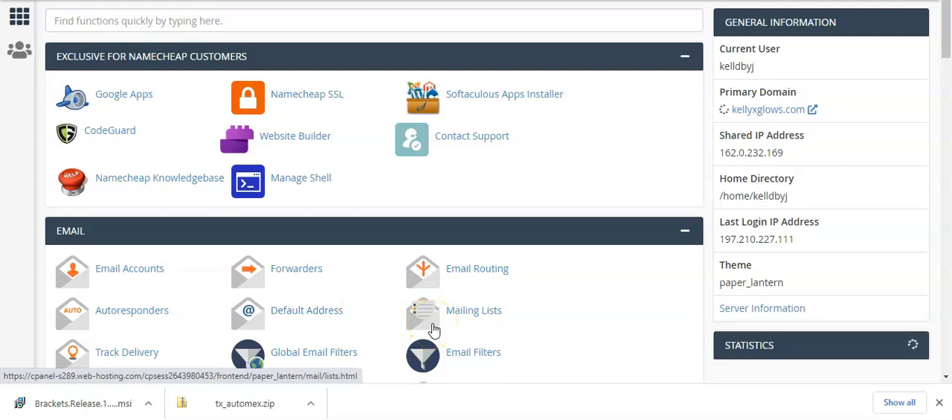
{"action": "left_click", "coordinate": [327, 143]}
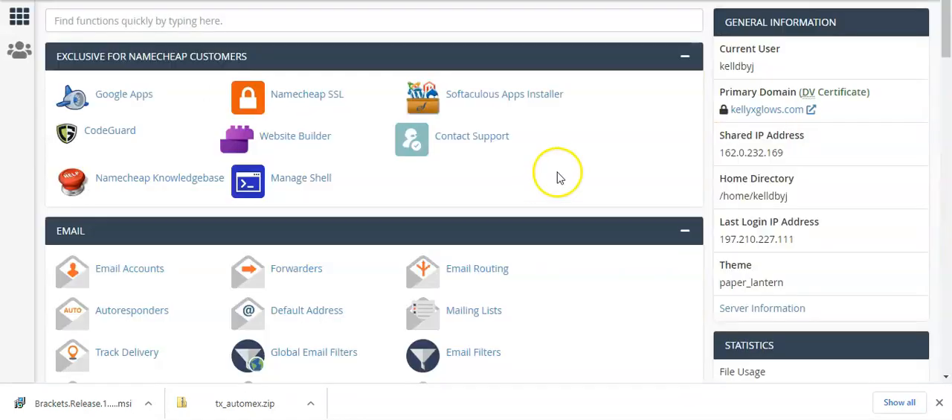
{"action": "left_click_drag", "start_coordinate": [947, 51], "coordinate": [947, 129]}
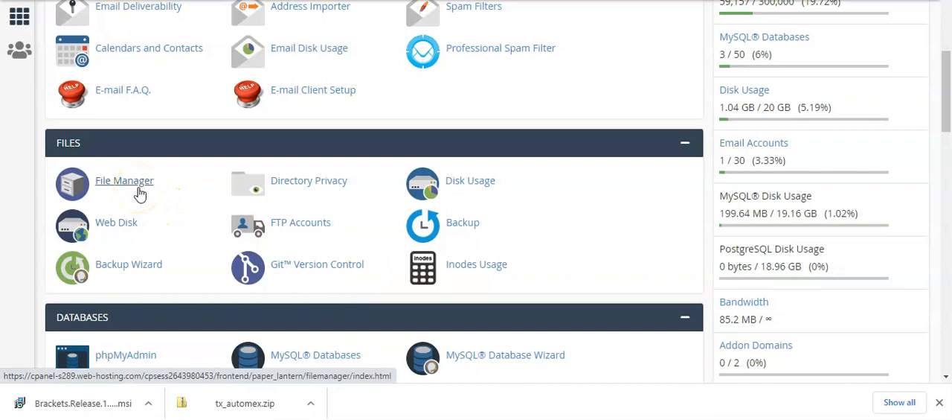
{"action": "left_click", "coordinate": [120, 188]}
{"action": "left_click", "coordinate": [128, 187]}
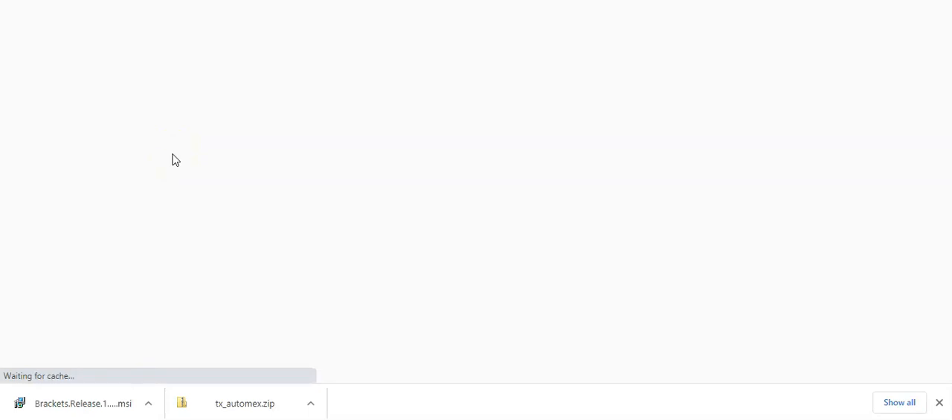
{"action": "left_click", "coordinate": [80, 6]}
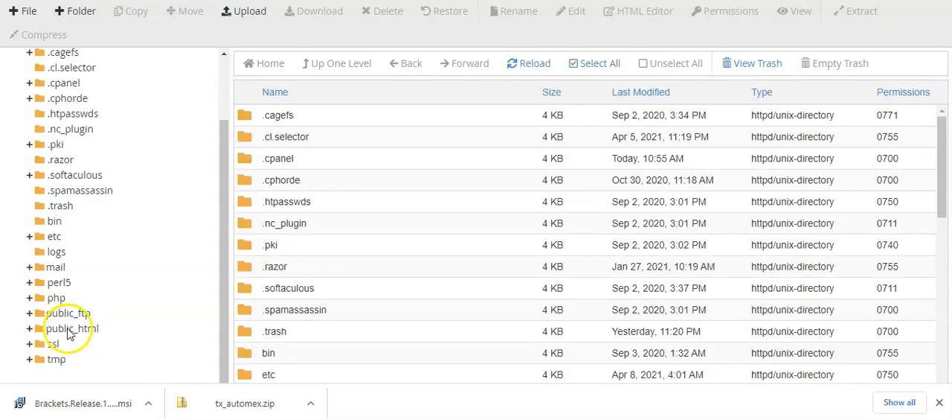
Step: Create a new folder named web inside public_html
{"action": "left_click", "coordinate": [71, 328]}
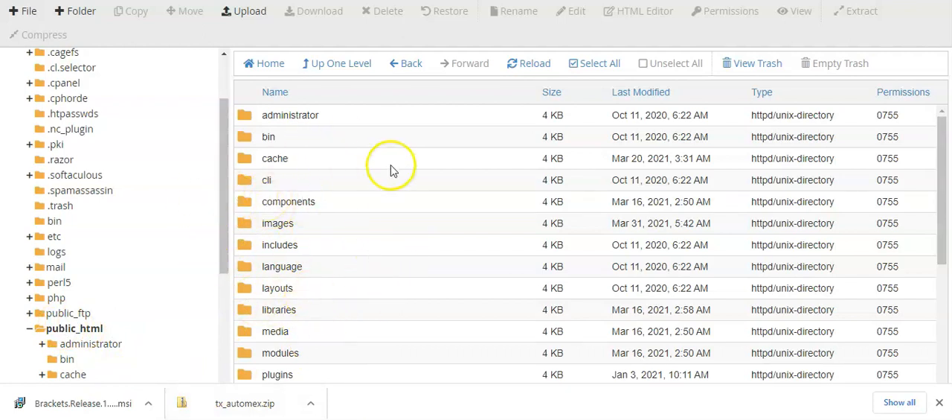
{"action": "left_click", "coordinate": [75, 16]}
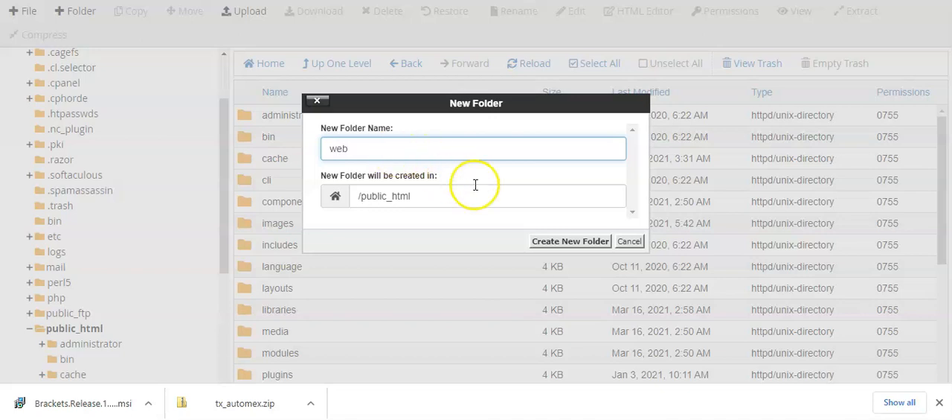
{"action": "left_click", "coordinate": [579, 244]}
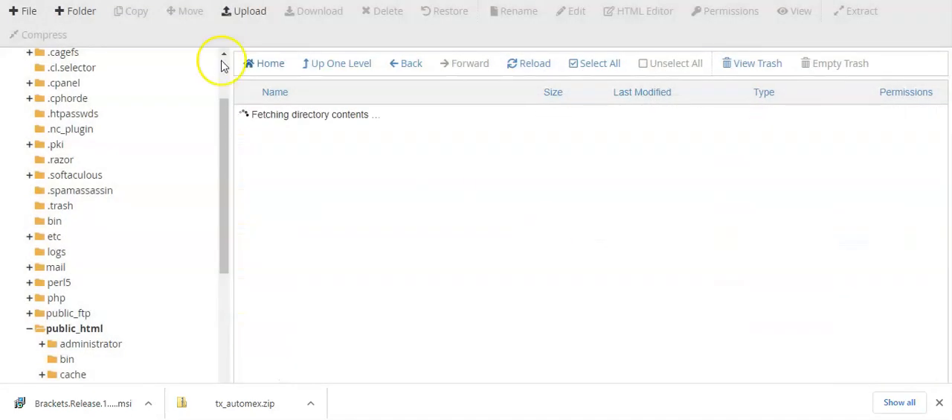
Step: Find the web folder in the public_html listing and open it
{"action": "left_click_drag", "start_coordinate": [942, 168], "coordinate": [945, 244]}
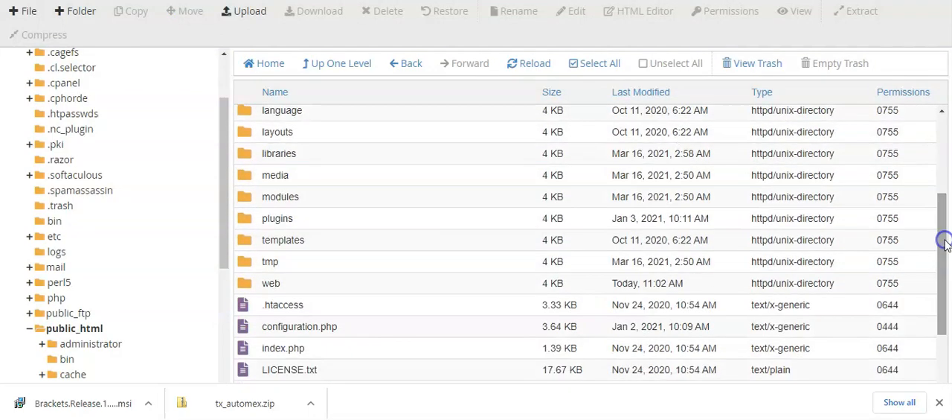
{"action": "left_click", "coordinate": [243, 284]}
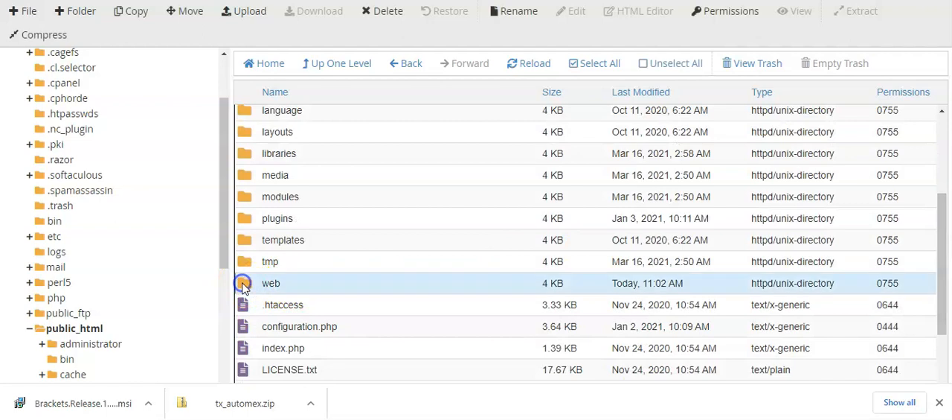
{"action": "double_click", "coordinate": [243, 284]}
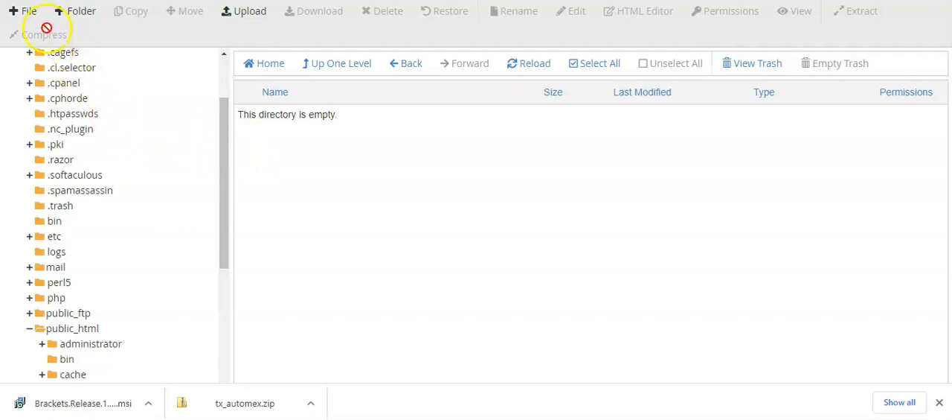
Step: Upload tx_automex_quickstart.zip from the Downloads folder to public_html/web and return to that folder's listing
{"action": "left_click", "coordinate": [241, 21]}
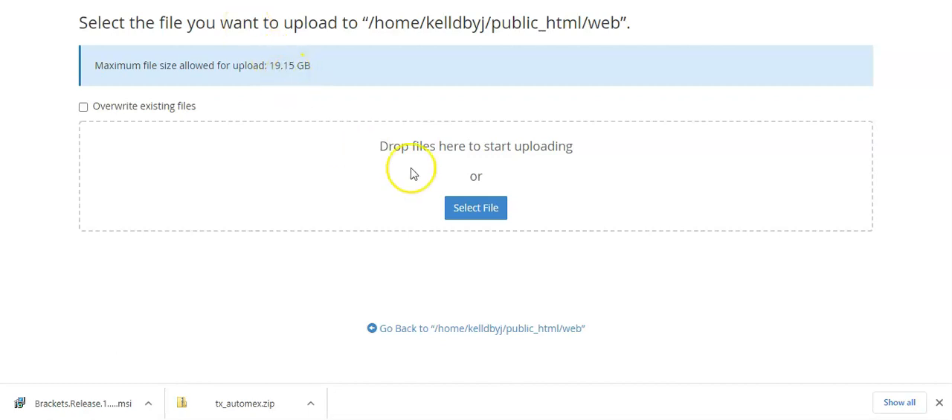
{"action": "left_click", "coordinate": [470, 213]}
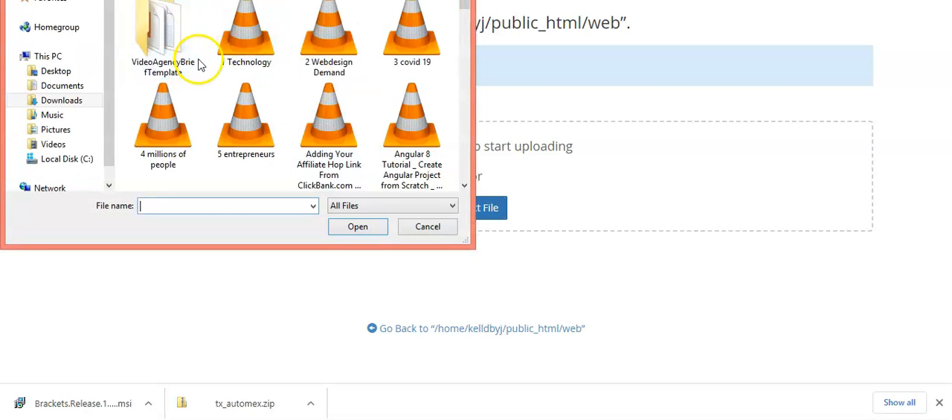
{"action": "left_click_drag", "start_coordinate": [461, 7], "coordinate": [456, 67]}
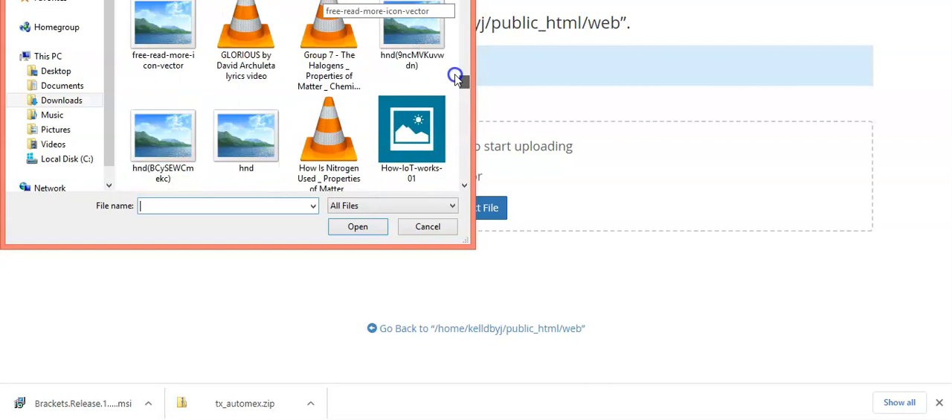
{"action": "left_click", "coordinate": [248, 71]}
{"action": "type", "text": "tx_automex"}
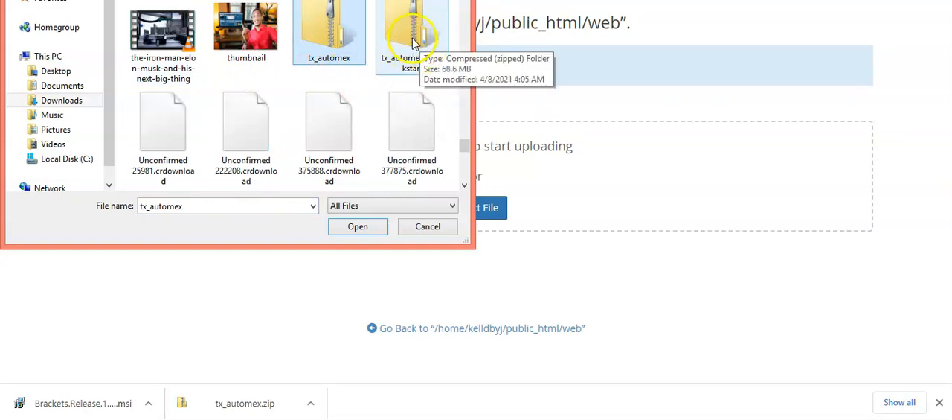
{"action": "double_click", "coordinate": [413, 43]}
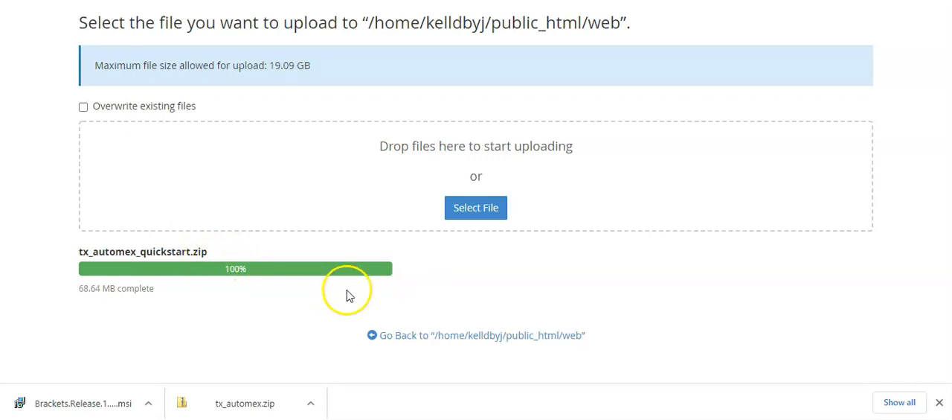
{"action": "left_click", "coordinate": [399, 336]}
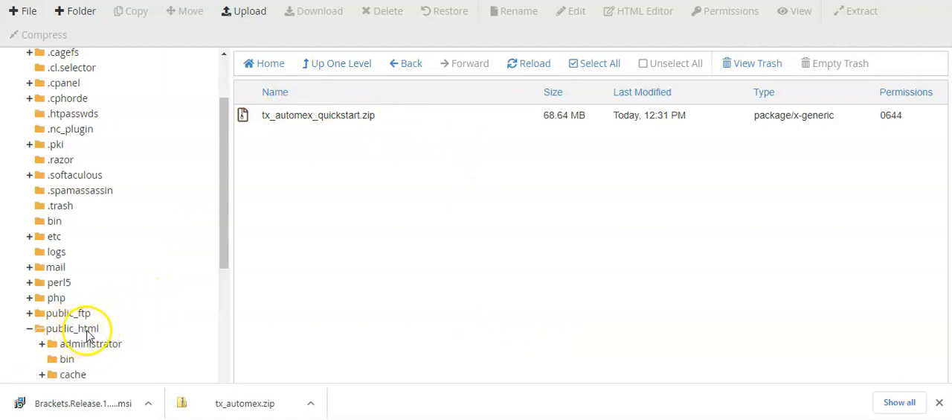
{"action": "left_click_drag", "start_coordinate": [223, 262], "coordinate": [240, 219]}
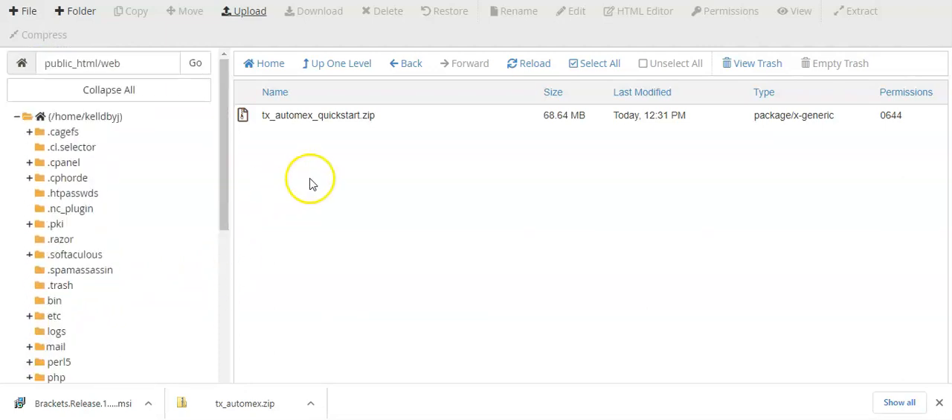
Step: Extract tx_automex_quickstart.zip into /public_html/web and close the extraction results
{"action": "left_click", "coordinate": [534, 66]}
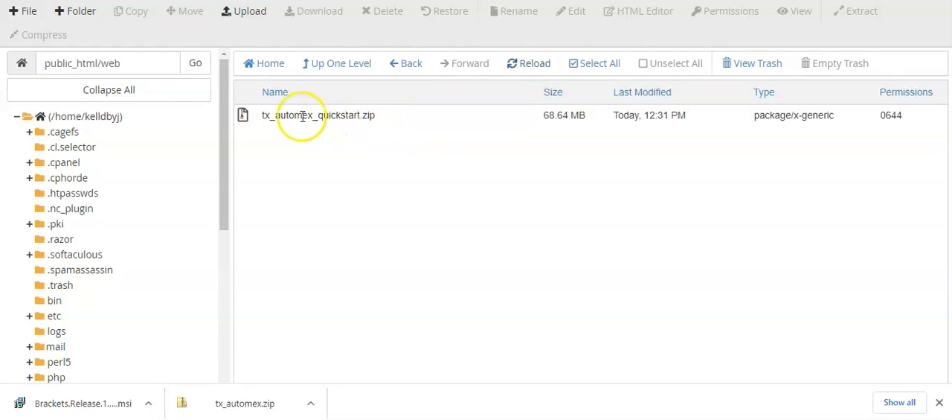
{"action": "left_click", "coordinate": [247, 117]}
{"action": "right_click", "coordinate": [248, 118]}
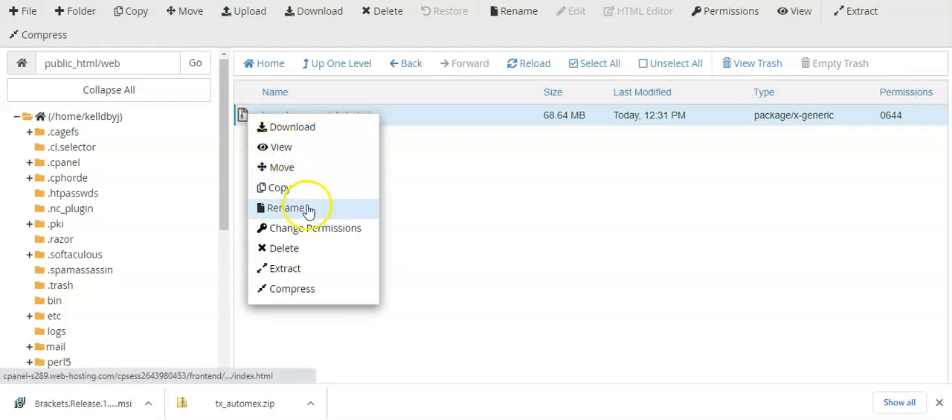
{"action": "left_click", "coordinate": [302, 269]}
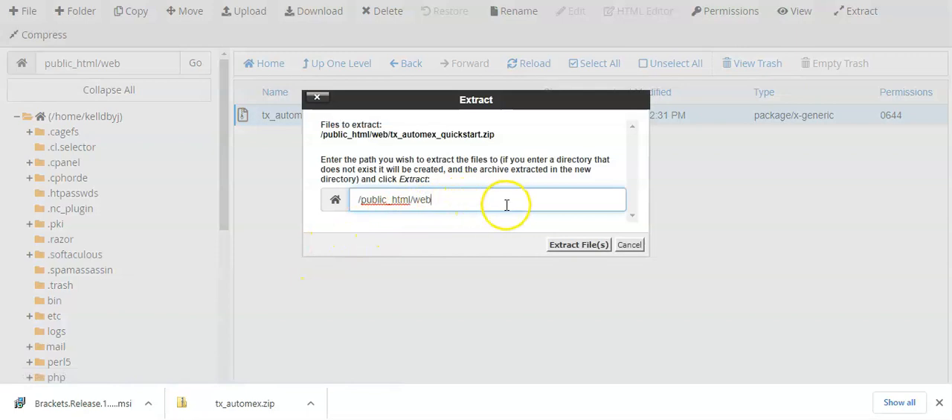
{"action": "left_click", "coordinate": [580, 245]}
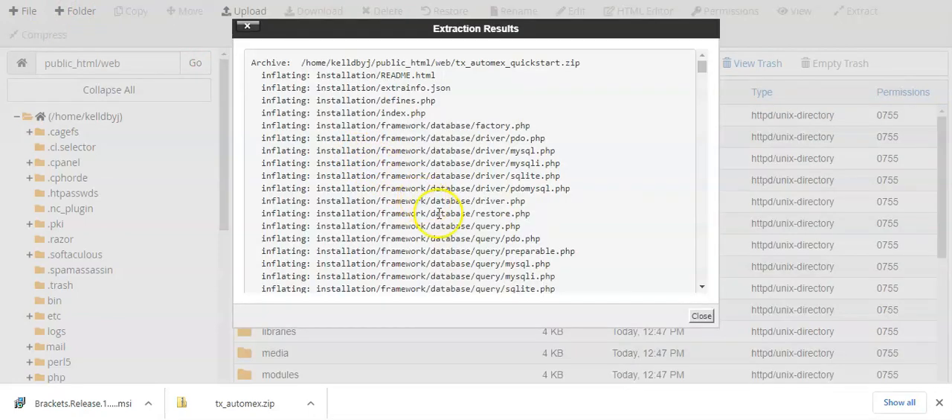
{"action": "left_click", "coordinate": [702, 317]}
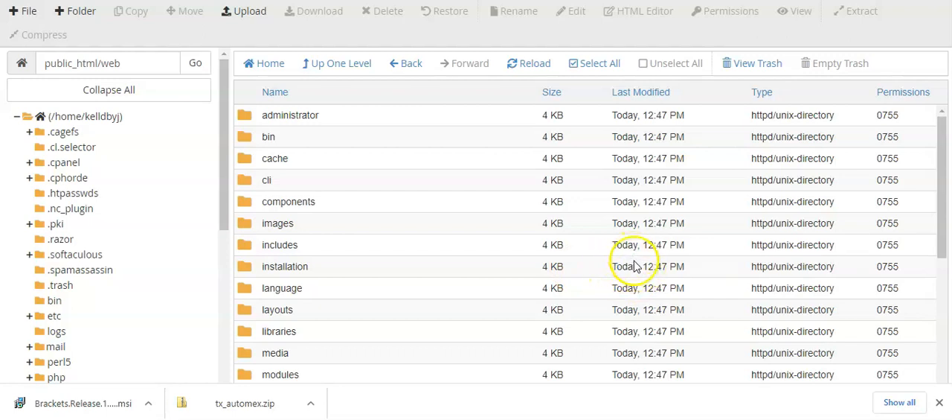
Step: Rename htaccess.txt in public_html/web to .htaccess
{"action": "right_click", "coordinate": [942, 239]}
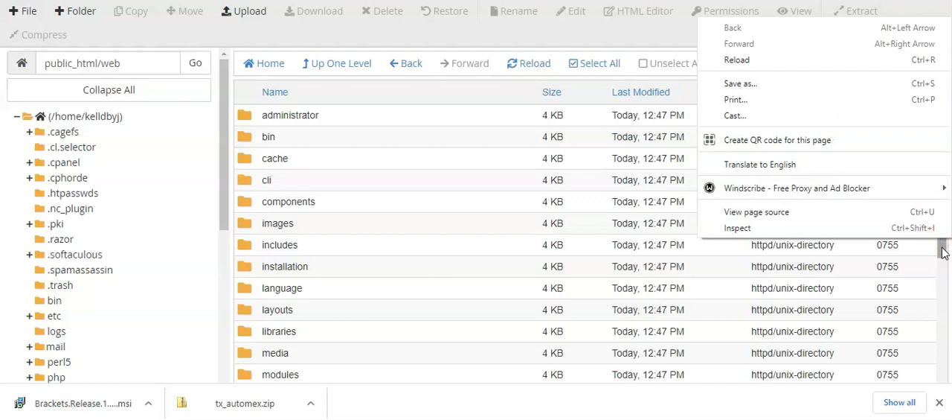
{"action": "left_click", "coordinate": [942, 253]}
{"action": "left_click_drag", "start_coordinate": [942, 249], "coordinate": [936, 364]}
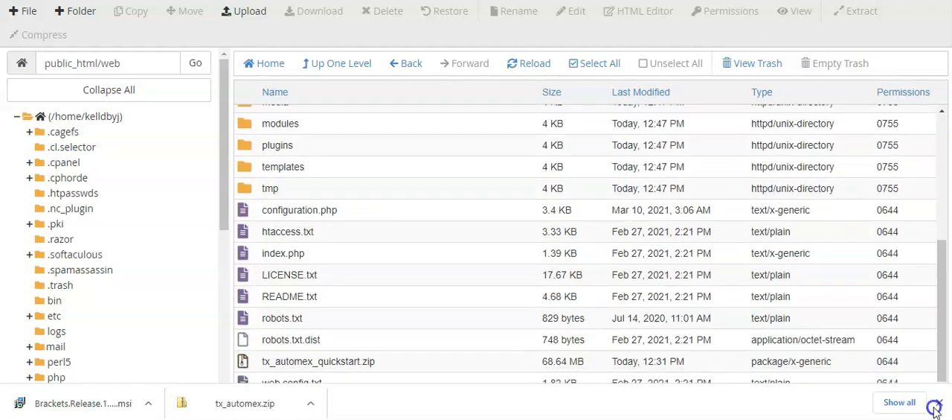
{"action": "left_click", "coordinate": [275, 233]}
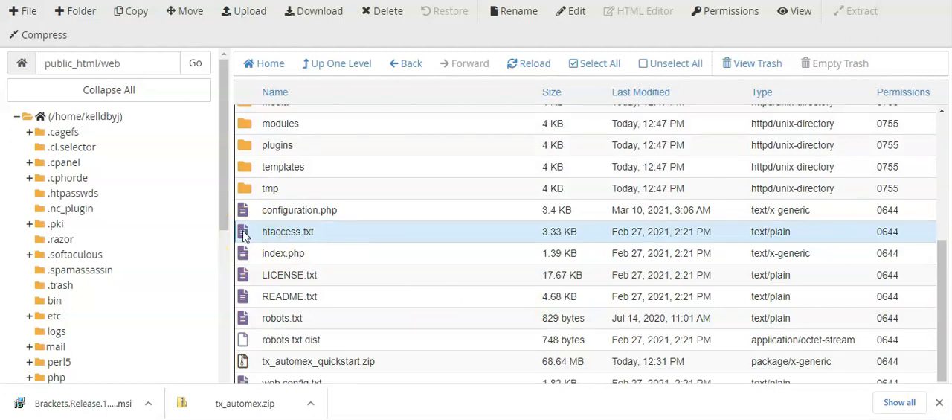
{"action": "right_click", "coordinate": [244, 235]}
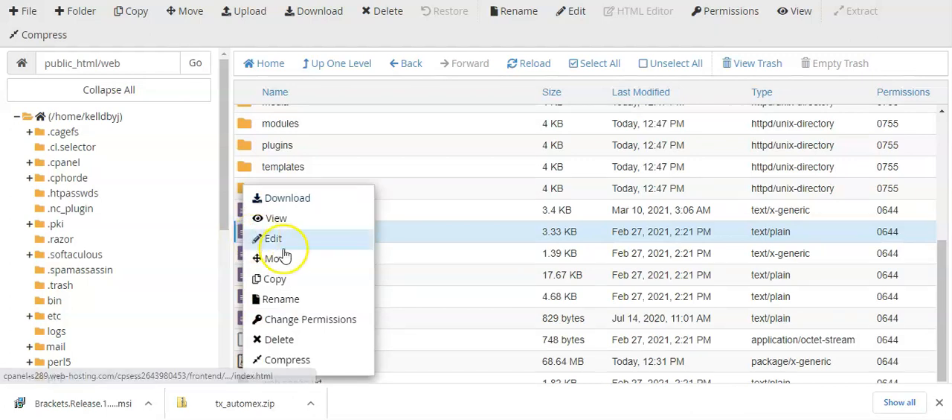
{"action": "left_click", "coordinate": [282, 299]}
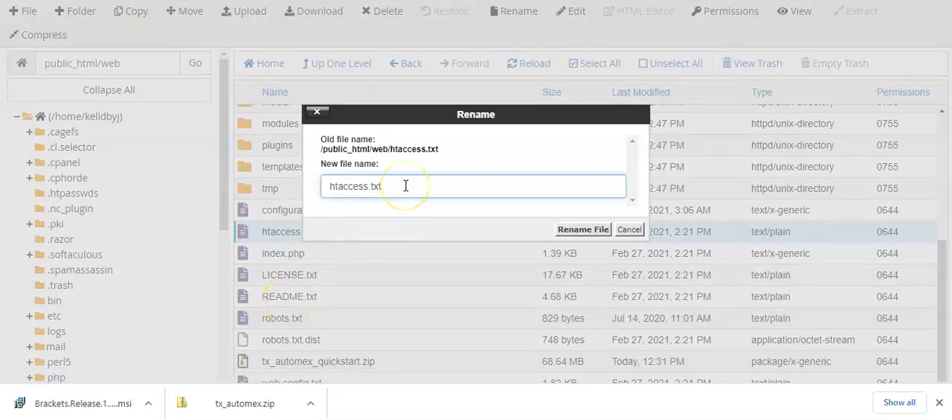
{"action": "key", "text": "BackSpace"}
{"action": "key", "text": "BackSpace"}
{"action": "key", "text": "BackSpace"}
{"action": "key", "text": "Home"}
{"action": "type", "text": "."}
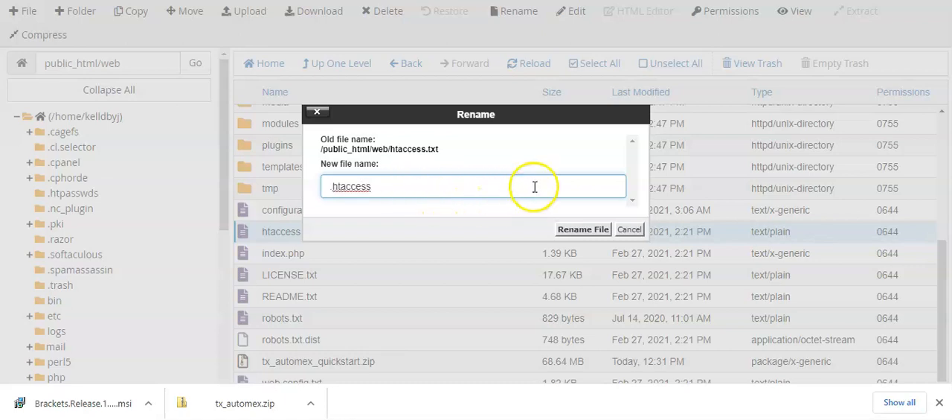
{"action": "left_click", "coordinate": [578, 229]}
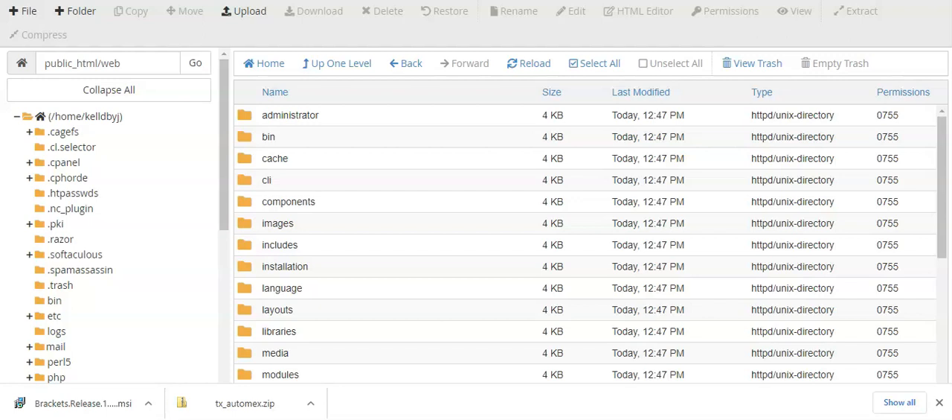
Step: Open kellyxglows.com/web in a new browser tab to launch the site restoration script
{"action": "key", "text": "ctrl+t"}
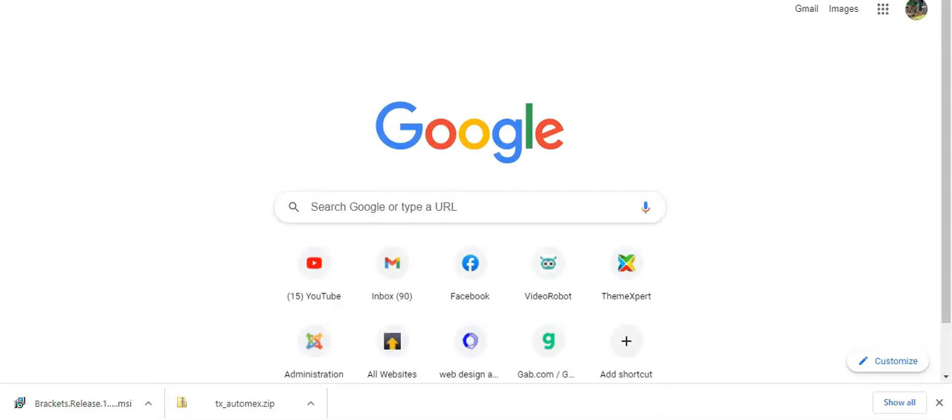
{"action": "type", "text": "kel"}
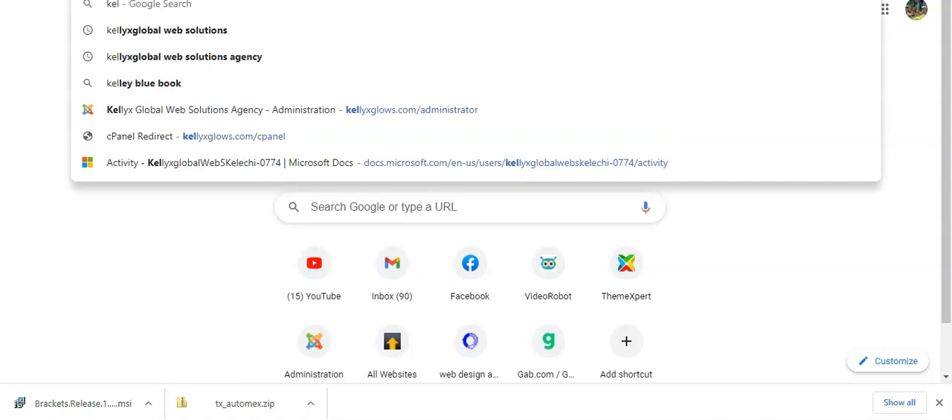
{"action": "type", "text": "lyxglo"}
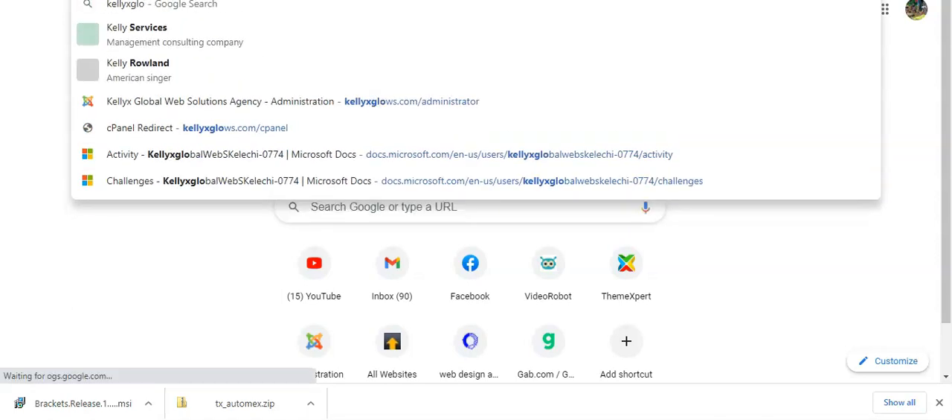
{"action": "type", "text": "ws.com"}
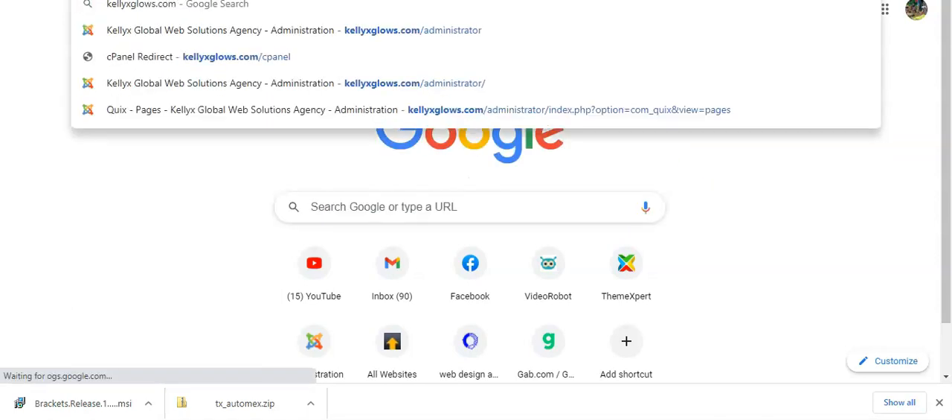
{"action": "type", "text": "/web"}
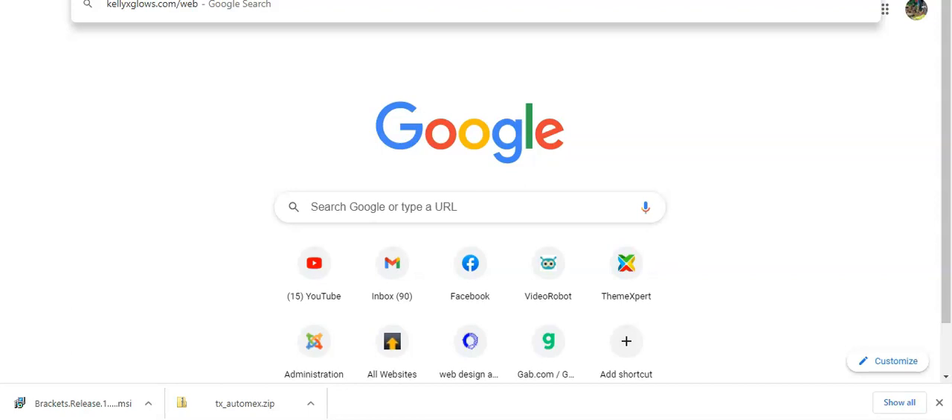
{"action": "key", "text": "Return"}
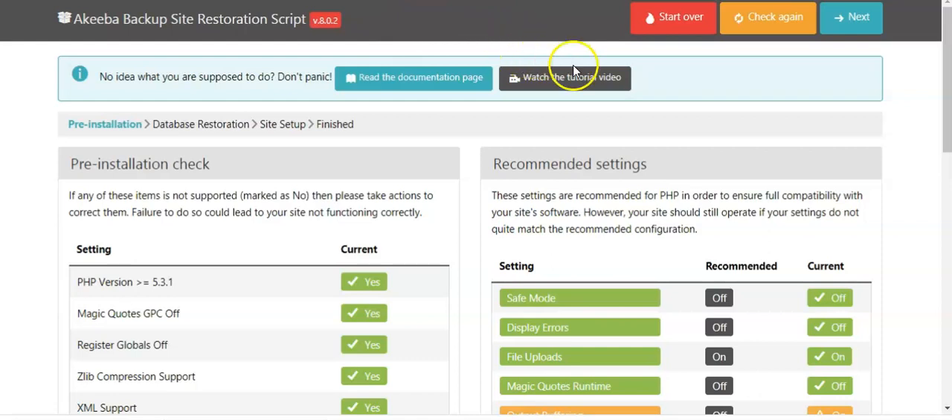
Step: Review the pre-installation check and recommended settings, and continue to the Database Restoration stage
{"action": "left_click", "coordinate": [946, 108]}
{"action": "mouse_move", "coordinate": [945, 108]}
{"action": "left_mouse_down"}
{"action": "mouse_move", "coordinate": [944, 242]}
{"action": "mouse_move", "coordinate": [947, 105]}
{"action": "left_mouse_up"}
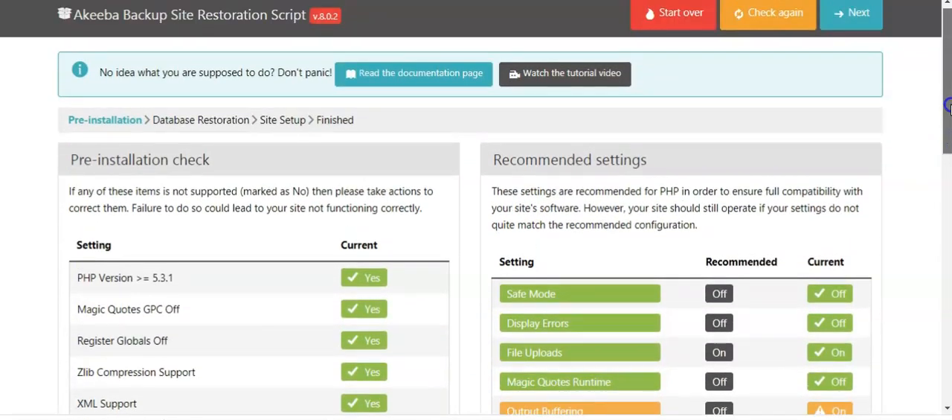
{"action": "left_click_drag", "start_coordinate": [948, 106], "coordinate": [944, 181]}
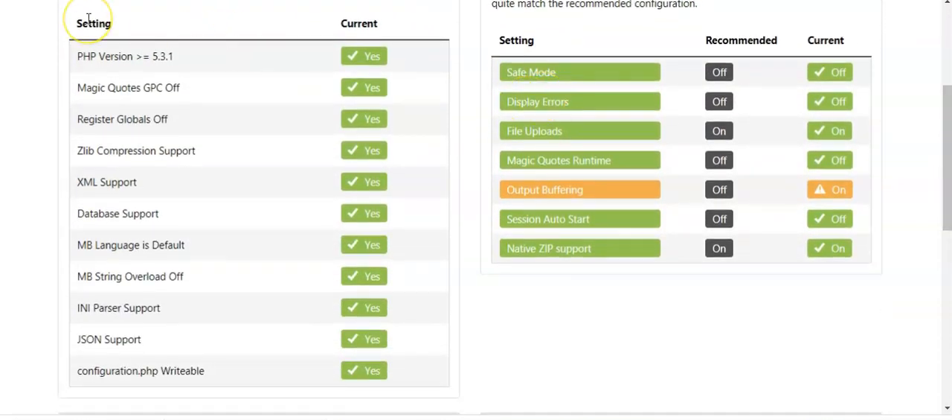
{"action": "left_click_drag", "start_coordinate": [947, 158], "coordinate": [947, 71]}
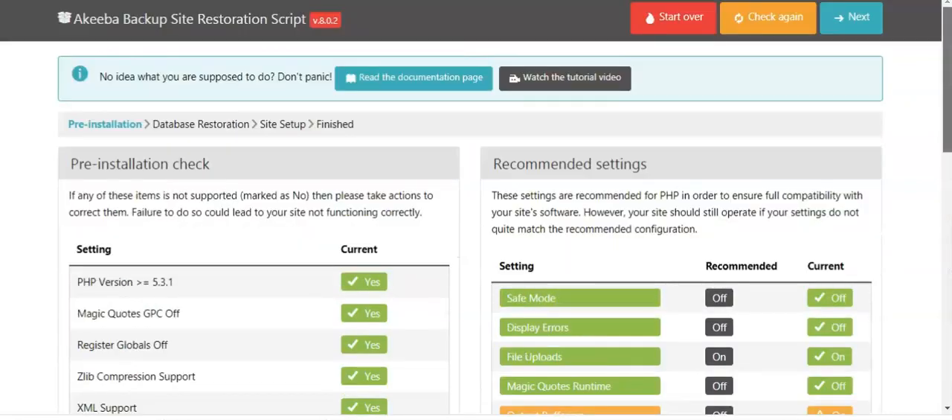
{"action": "mouse_move", "coordinate": [947, 70]}
{"action": "left_mouse_down"}
{"action": "mouse_move", "coordinate": [947, 109]}
{"action": "mouse_move", "coordinate": [948, 59]}
{"action": "left_mouse_up"}
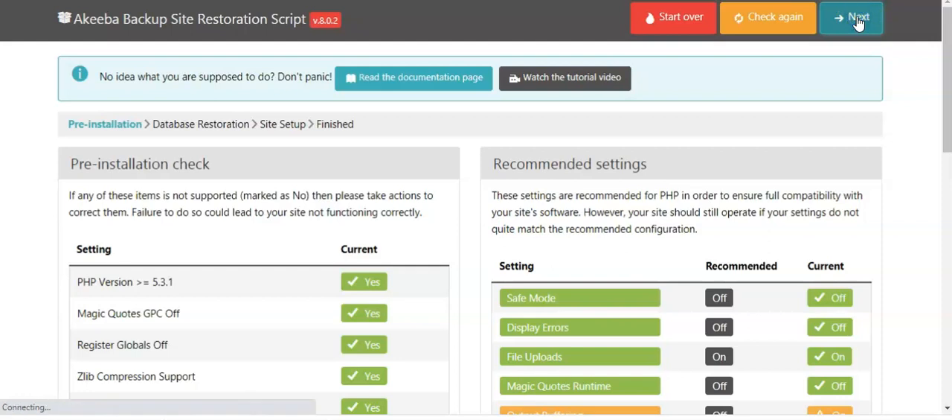
{"action": "left_click", "coordinate": [482, 46]}
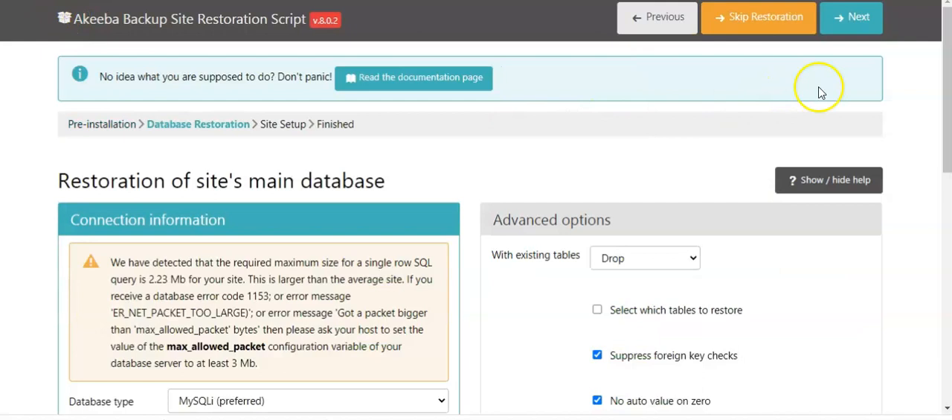
Step: Copy the database password from the Database details file in Notepad into the Password field of the connection information
{"action": "left_click_drag", "start_coordinate": [950, 66], "coordinate": [950, 114]}
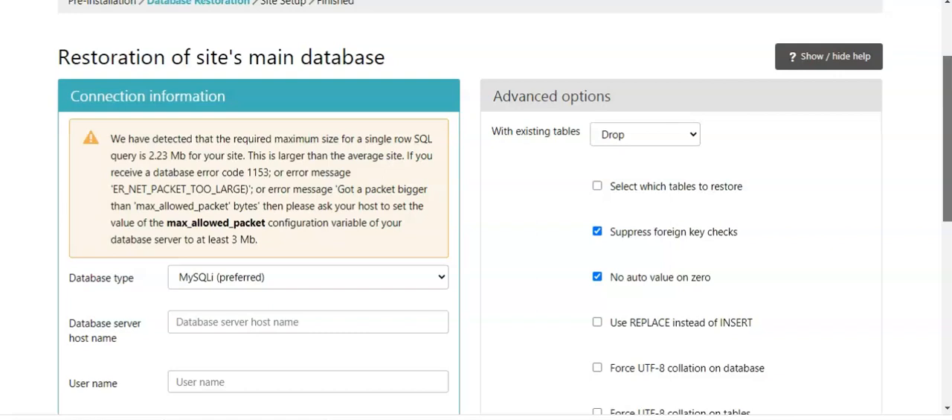
{"action": "scroll", "coordinate": [946, 143], "scroll_direction": "down", "scroll_amount": 2}
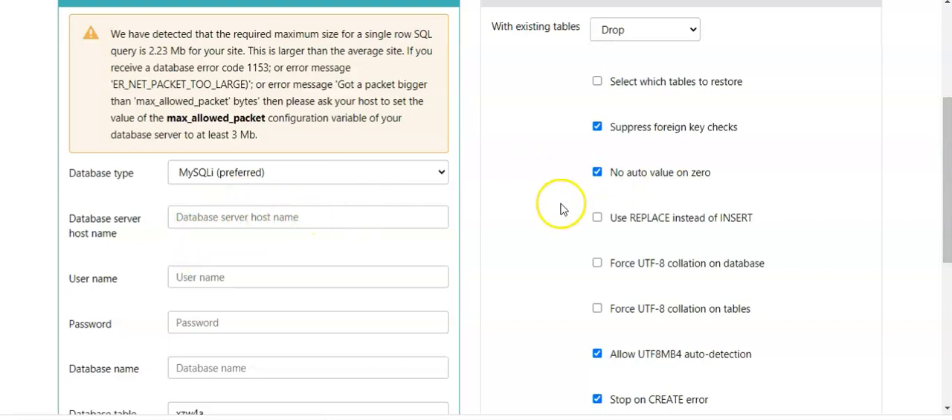
{"action": "left_click_drag", "start_coordinate": [944, 165], "coordinate": [947, 201]}
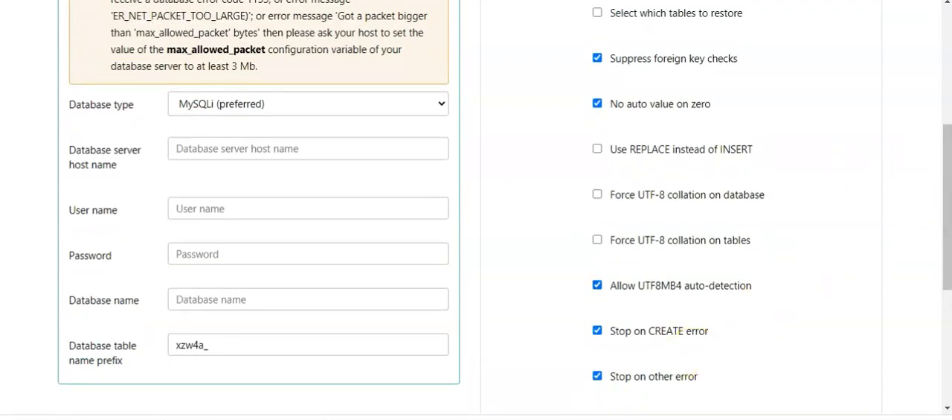
{"action": "left_click", "coordinate": [576, 418]}
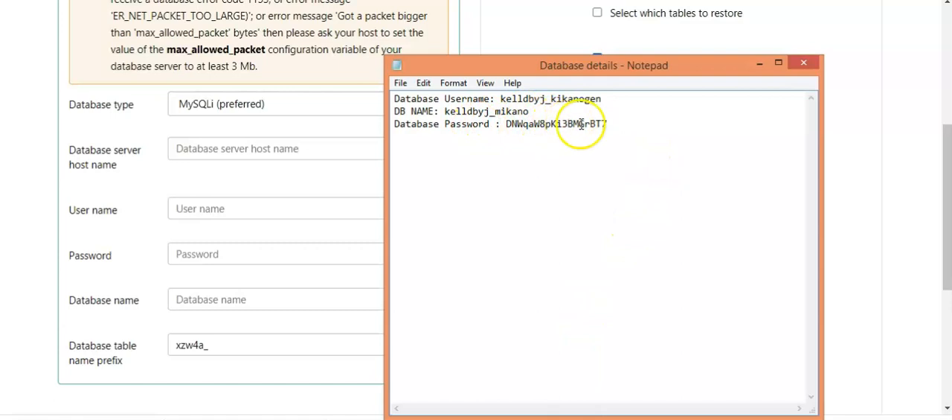
{"action": "left_click_drag", "start_coordinate": [610, 125], "coordinate": [525, 123]}
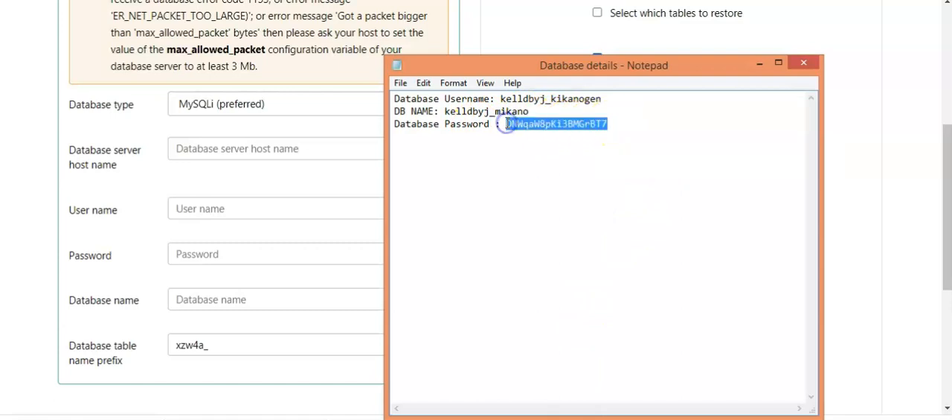
{"action": "left_click", "coordinate": [209, 254]}
{"action": "key", "text": "ctrl+v"}
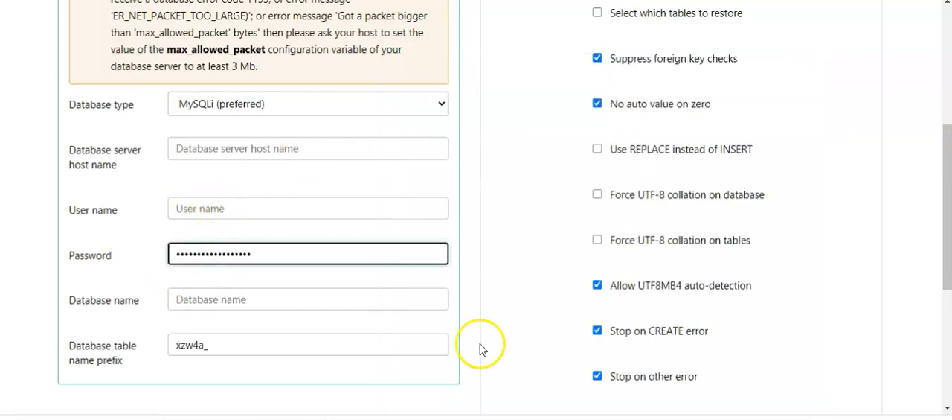
{"action": "key", "text": "alt+Tab"}
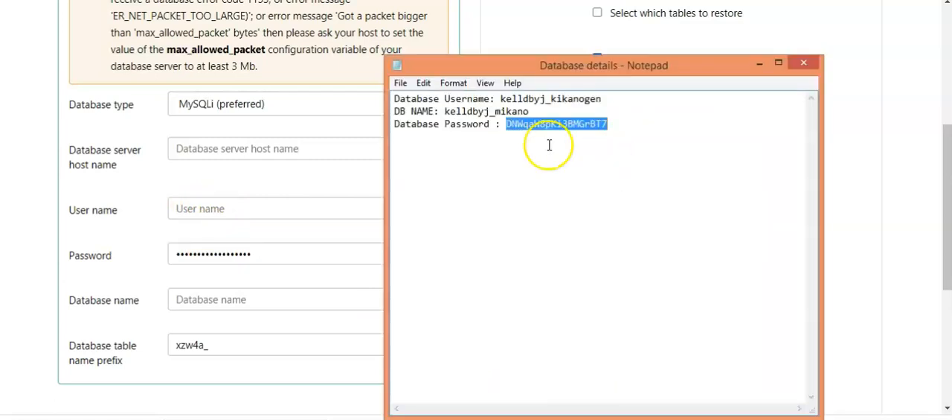
{"action": "left_click_drag", "start_coordinate": [532, 112], "coordinate": [448, 111]}
{"action": "key", "text": "ctrl+c"}
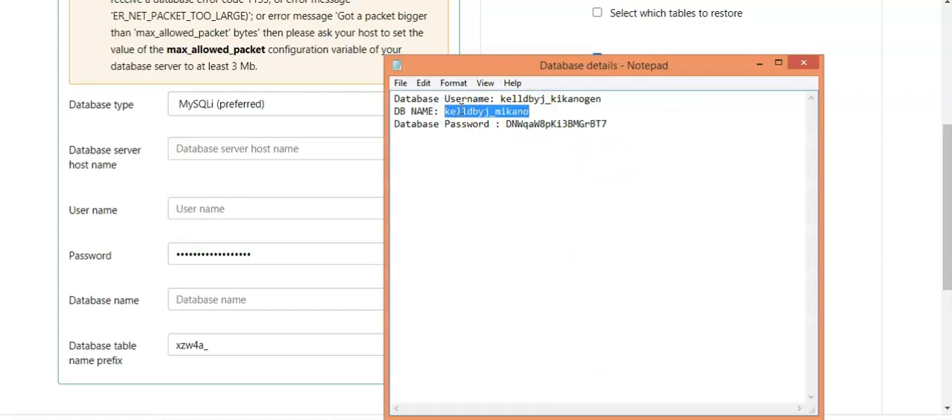
{"action": "left_click", "coordinate": [224, 300]}
{"action": "key", "text": "ctrl+v"}
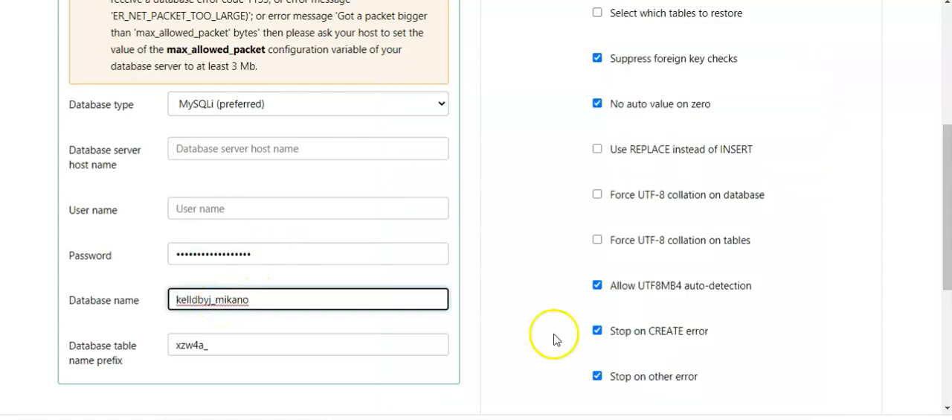
Step: Copy the database username from the Notepad file into the User name field of the connection information
{"action": "left_click", "coordinate": [601, 418]}
{"action": "left_click_drag", "start_coordinate": [603, 99], "coordinate": [503, 98]}
{"action": "key", "text": "ctrl+c"}
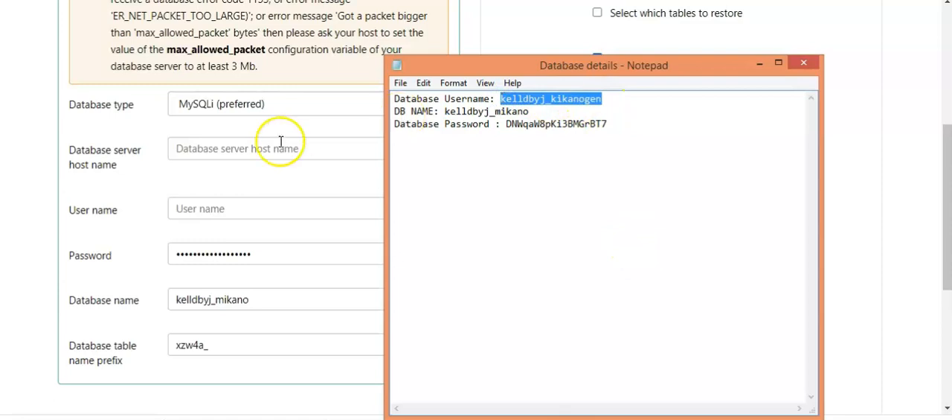
{"action": "left_click", "coordinate": [223, 202]}
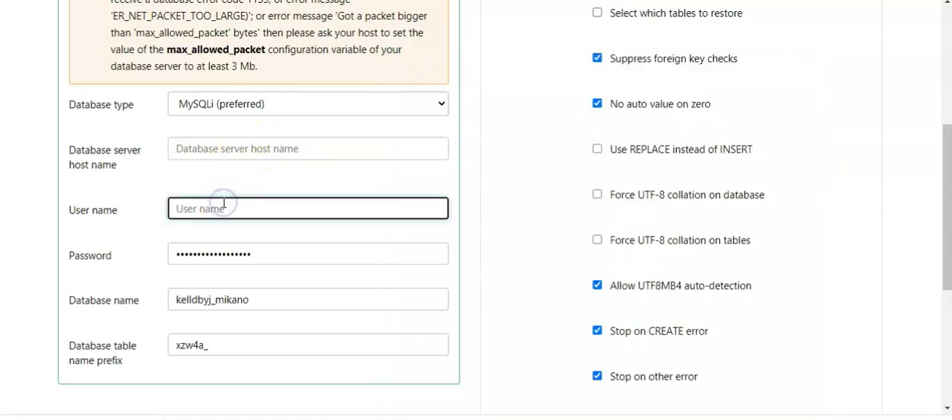
{"action": "key", "text": "ctrl+v"}
{"action": "left_click_drag", "start_coordinate": [944, 221], "coordinate": [949, 119]}
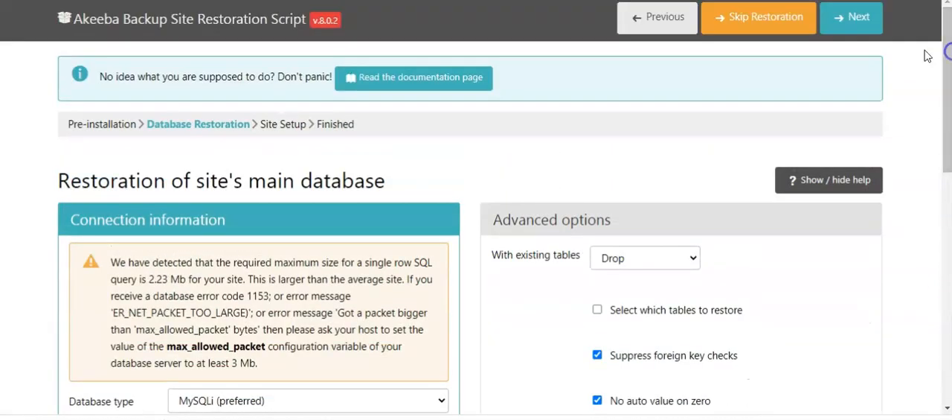
Step: Run the restoration of the site's main database and continue to the Site Setup stage
{"action": "left_click", "coordinate": [857, 22]}
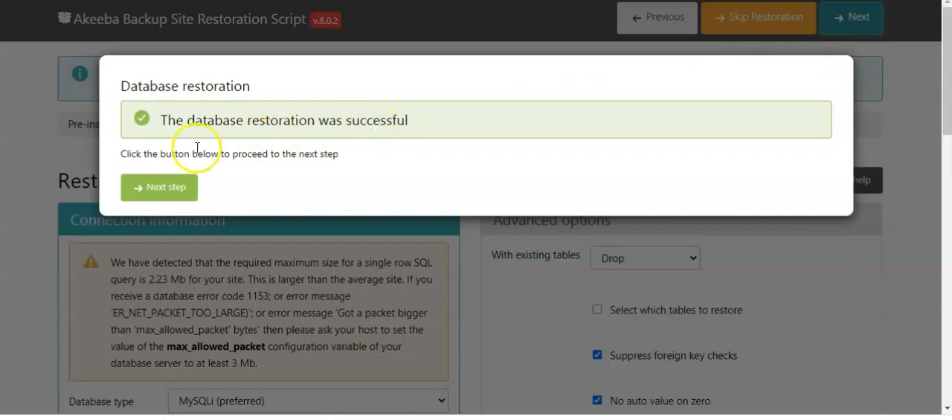
{"action": "left_click", "coordinate": [155, 192]}
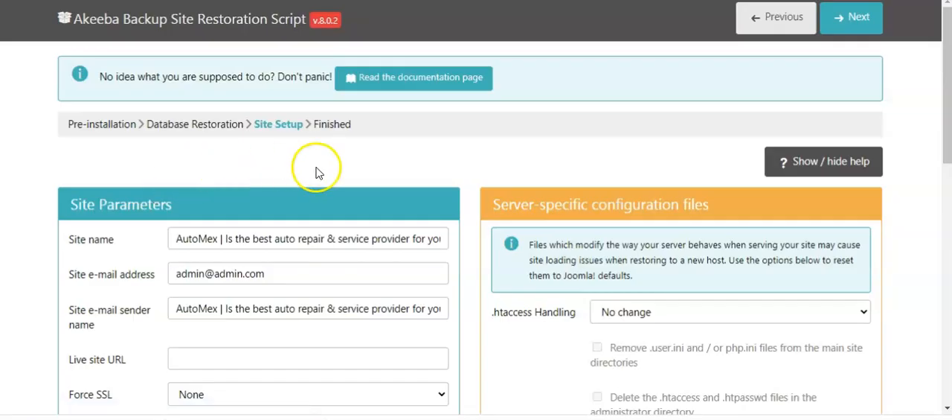
Step: Enter and repeat the password for the Super User admin, keep the other site settings, and continue to the Finished stage
{"action": "left_click_drag", "start_coordinate": [947, 82], "coordinate": [949, 127]}
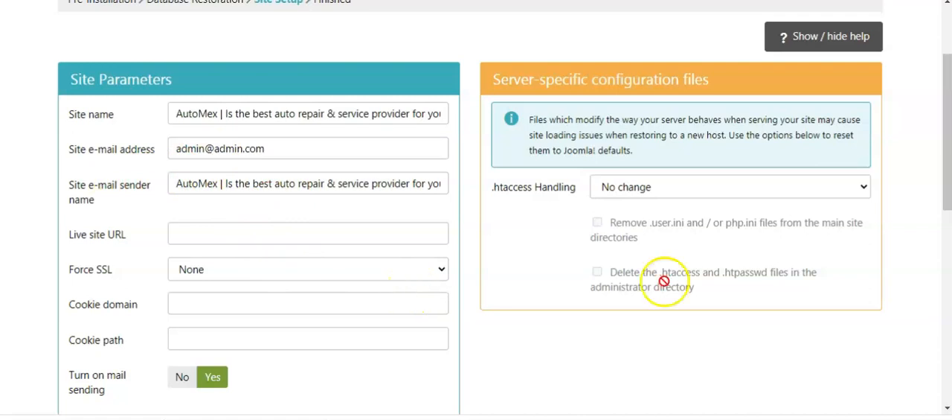
{"action": "left_click_drag", "start_coordinate": [948, 145], "coordinate": [948, 262]}
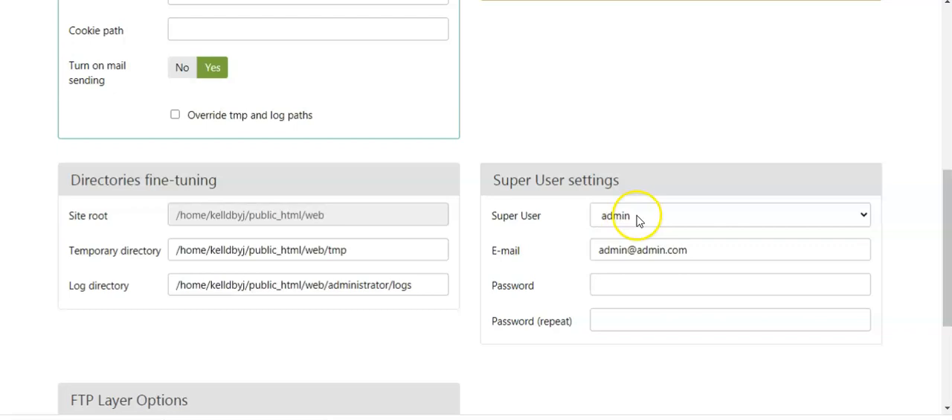
{"action": "left_click", "coordinate": [618, 286]}
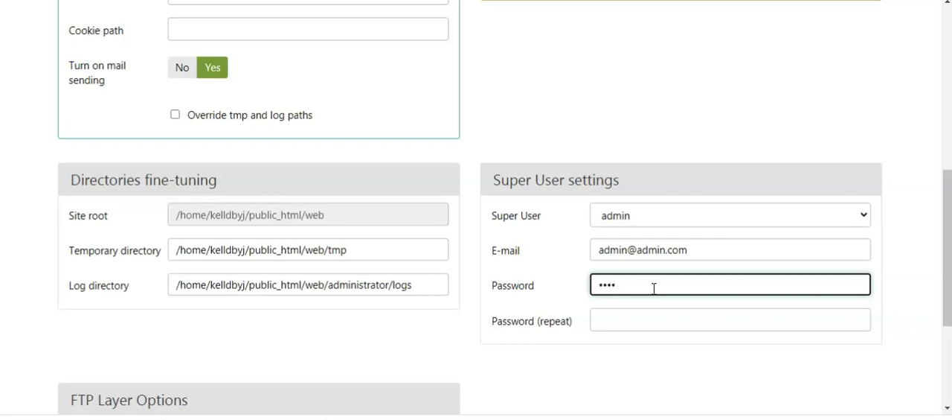
{"action": "key", "text": "Tab"}
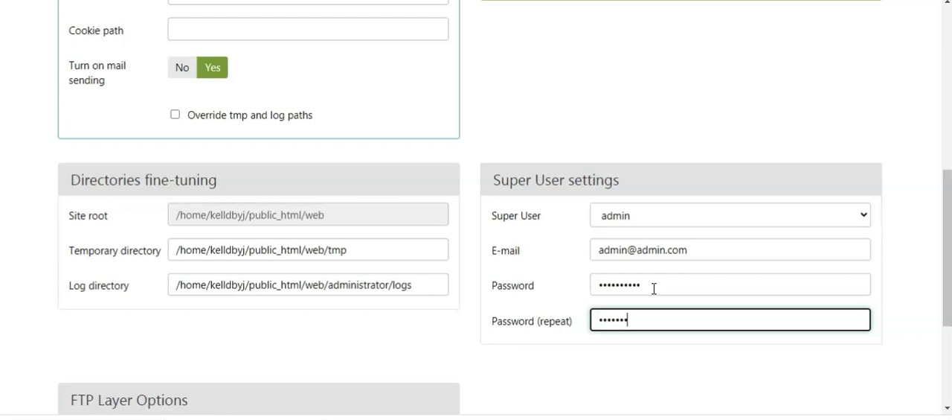
{"action": "left_click_drag", "start_coordinate": [944, 276], "coordinate": [950, 103]}
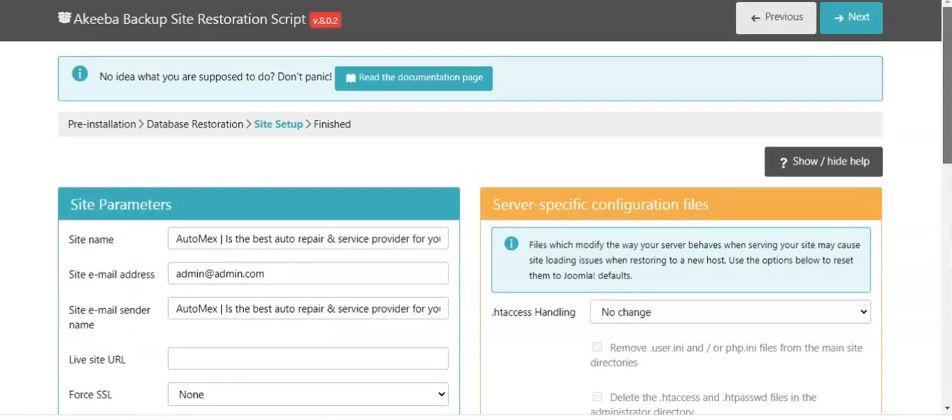
{"action": "left_click", "coordinate": [850, 18]}
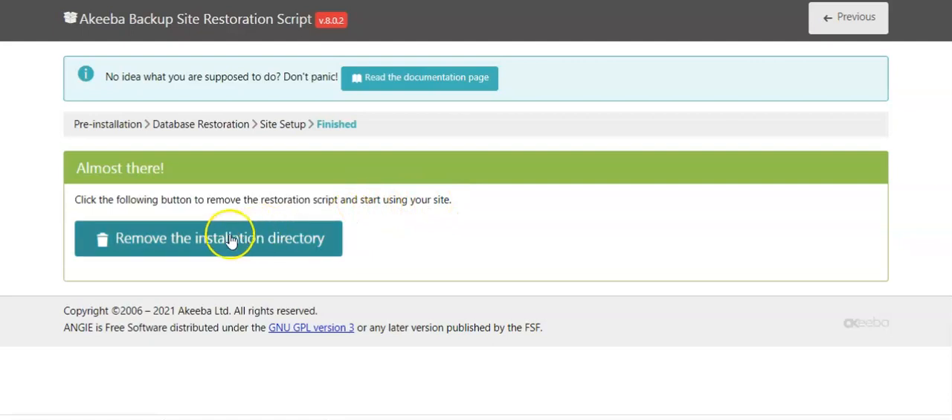
Step: Remove the installation directory and visit the restored site's front-end
{"action": "left_click", "coordinate": [207, 242]}
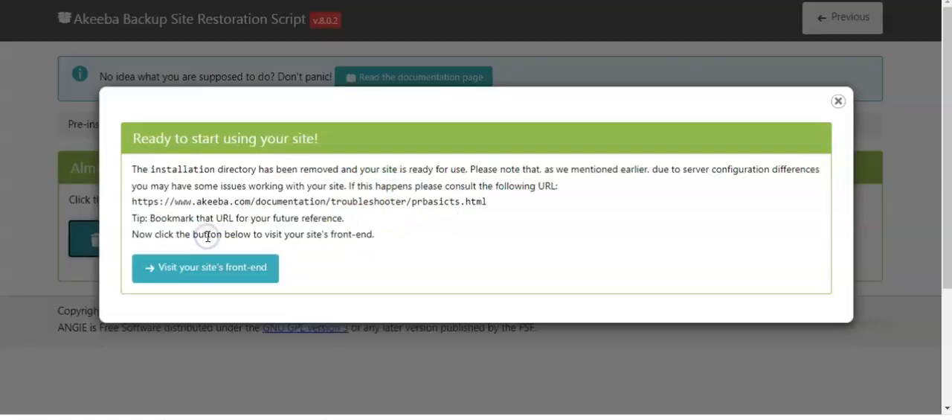
{"action": "left_click", "coordinate": [232, 272]}
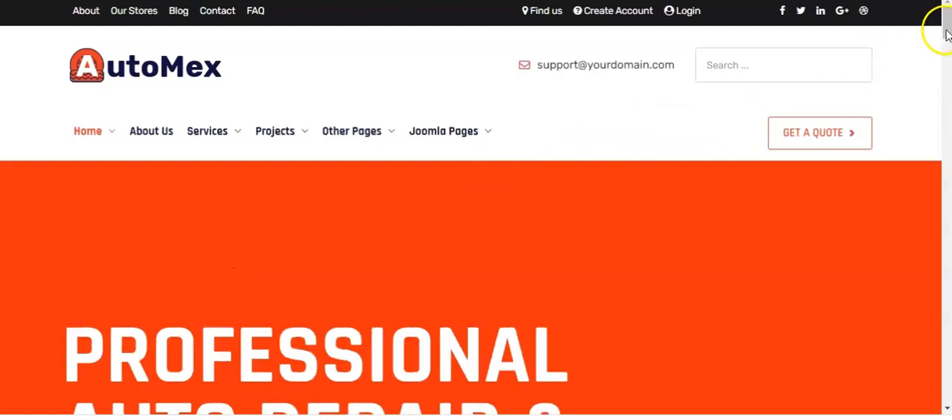
Step: Review the AutoMex home page from the header through the portfolios, contact form, statistics and testimonials, and return to its beginning
{"action": "left_click_drag", "start_coordinate": [947, 31], "coordinate": [948, 133]}
{"action": "left_click_drag", "start_coordinate": [947, 141], "coordinate": [947, 22]}
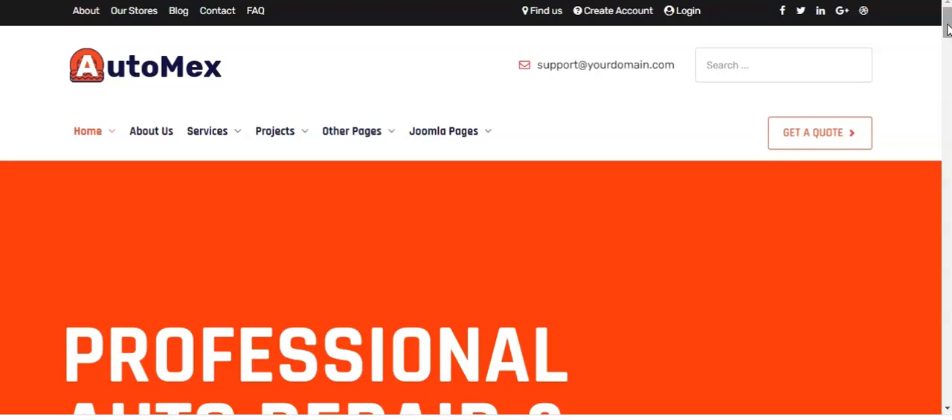
{"action": "left_click_drag", "start_coordinate": [948, 29], "coordinate": [945, 245]}
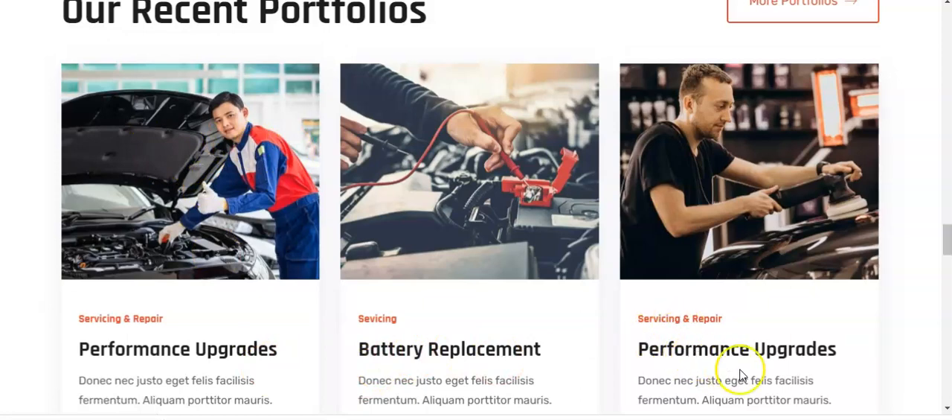
{"action": "scroll", "coordinate": [738, 372], "scroll_direction": "down", "scroll_amount": 4}
{"action": "scroll", "coordinate": [477, 210], "scroll_direction": "down", "scroll_amount": 1}
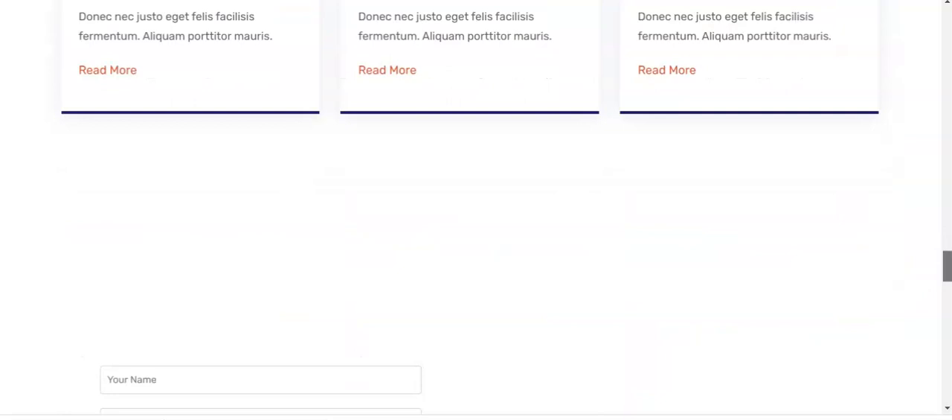
{"action": "scroll", "coordinate": [476, 210], "scroll_direction": "down", "scroll_amount": 2}
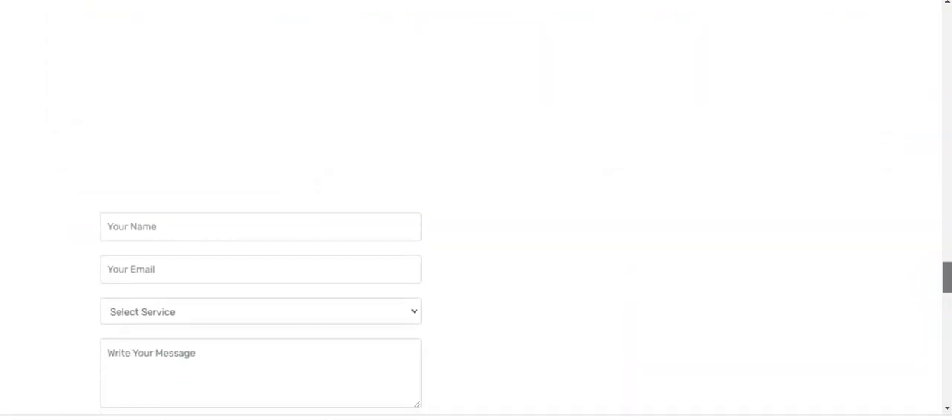
{"action": "scroll", "coordinate": [476, 209], "scroll_direction": "down", "scroll_amount": 2}
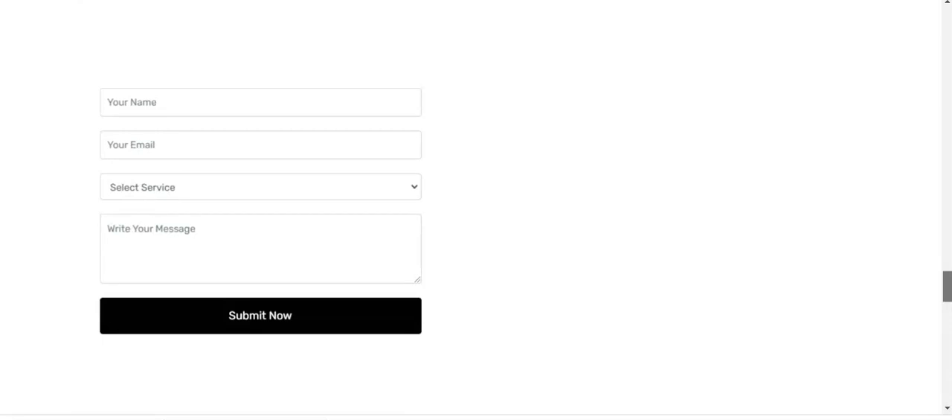
{"action": "left_click_drag", "start_coordinate": [950, 291], "coordinate": [950, 317]}
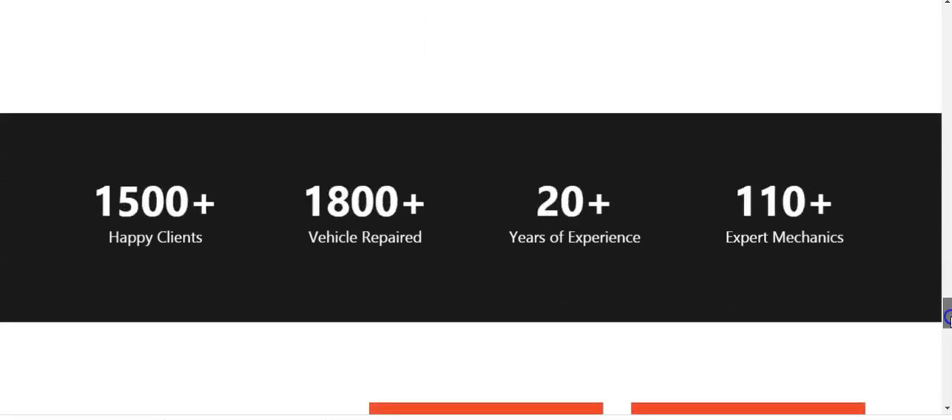
{"action": "left_click_drag", "start_coordinate": [949, 317], "coordinate": [949, 347]}
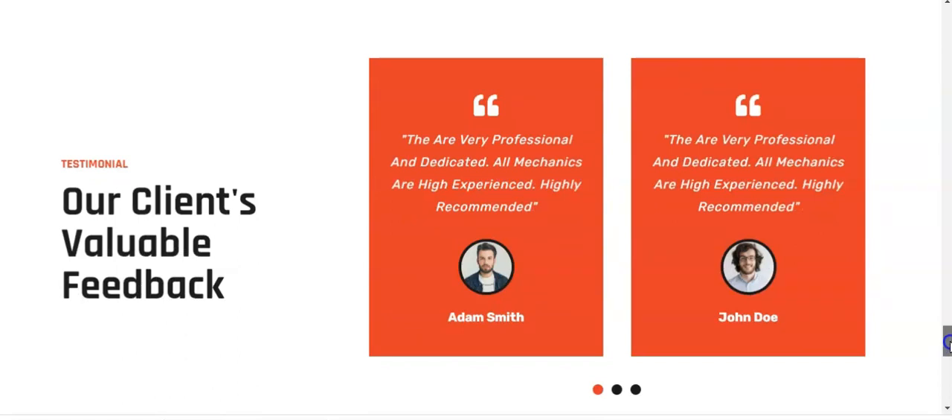
{"action": "left_click_drag", "start_coordinate": [949, 345], "coordinate": [947, 30]}
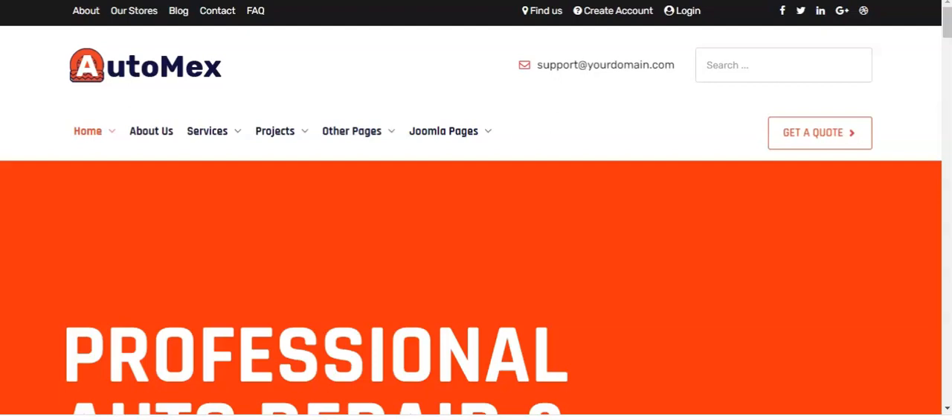
Step: Open the Joomla administrator login page at kellyxglows.com/web/administrator
{"action": "type", "text": "kellyxgl"}
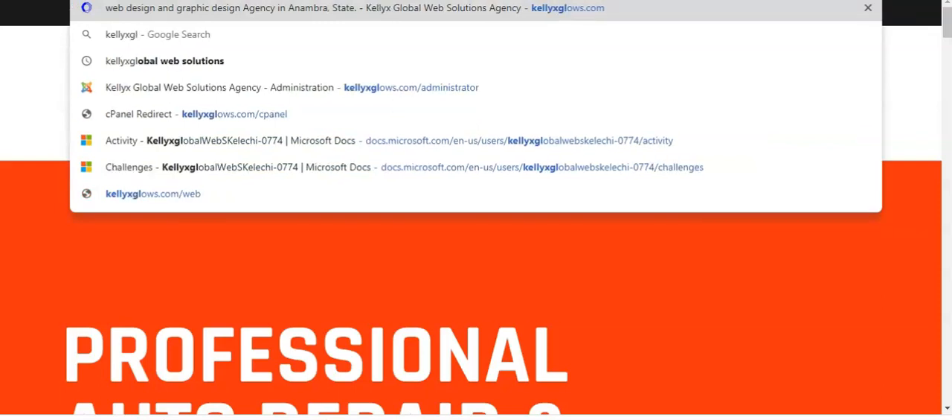
{"action": "type", "text": "ows.c"}
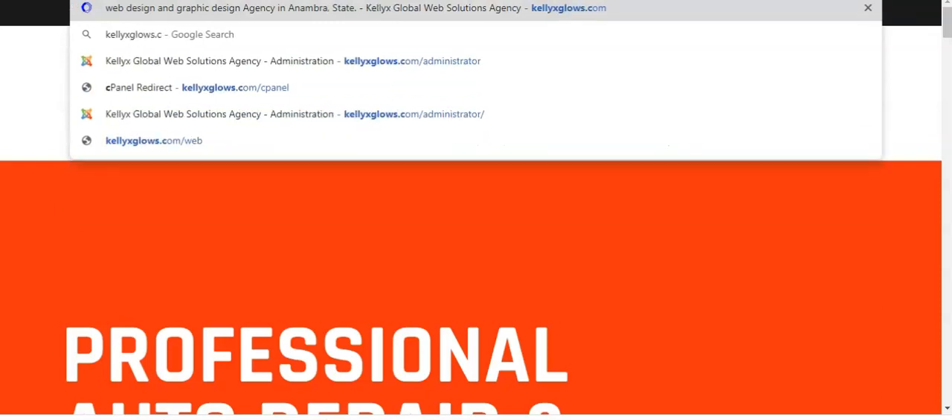
{"action": "type", "text": "om/web"}
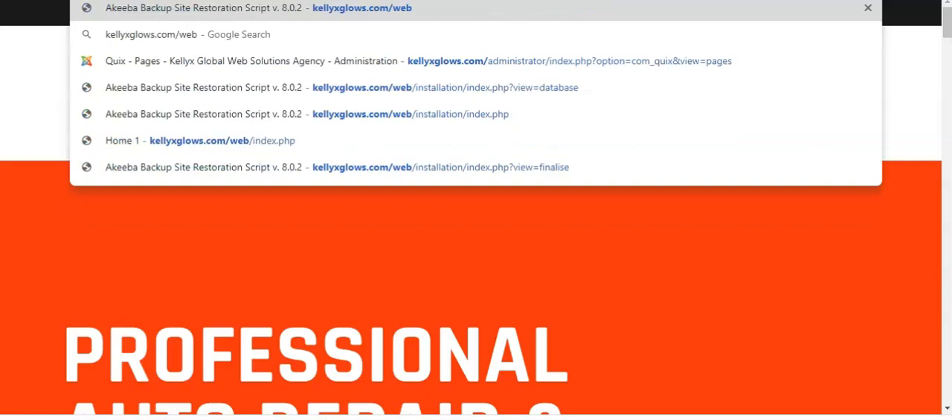
{"action": "type", "text": "/adminstrator"}
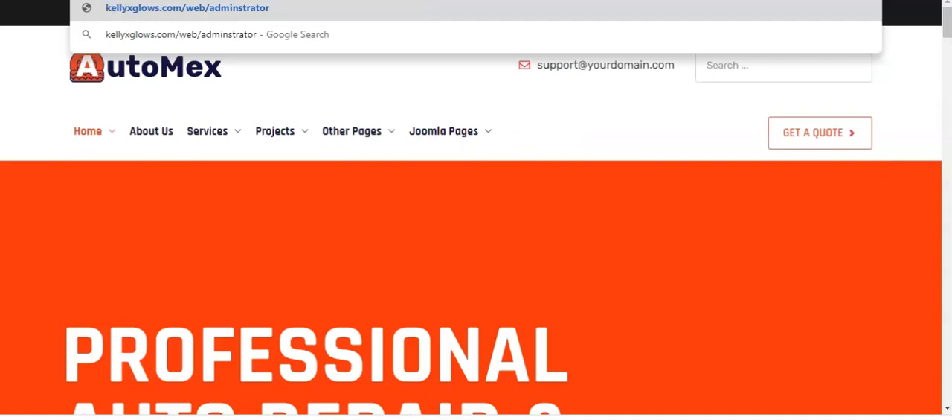
{"action": "key", "text": "Return"}
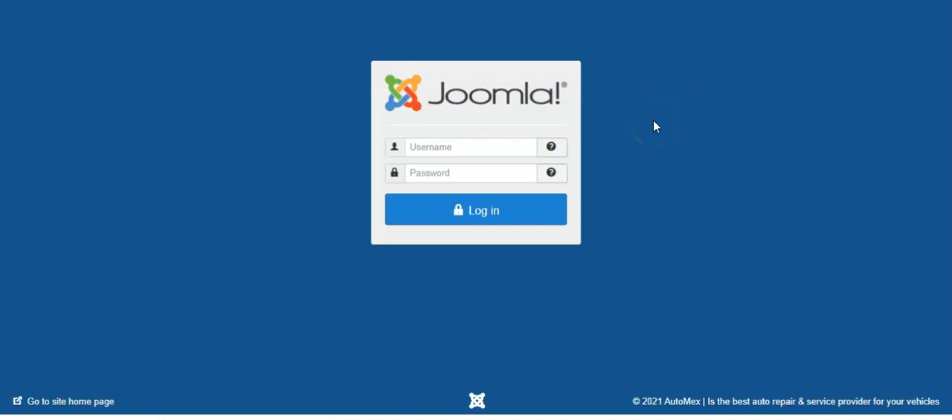
Step: Log in to the Joomla back end with the username admin and the Super User password
{"action": "left_click", "coordinate": [442, 146]}
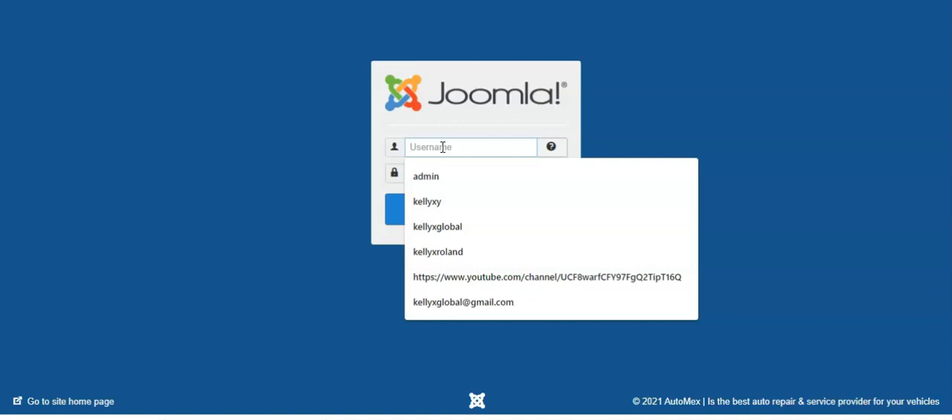
{"action": "type", "text": "admin"}
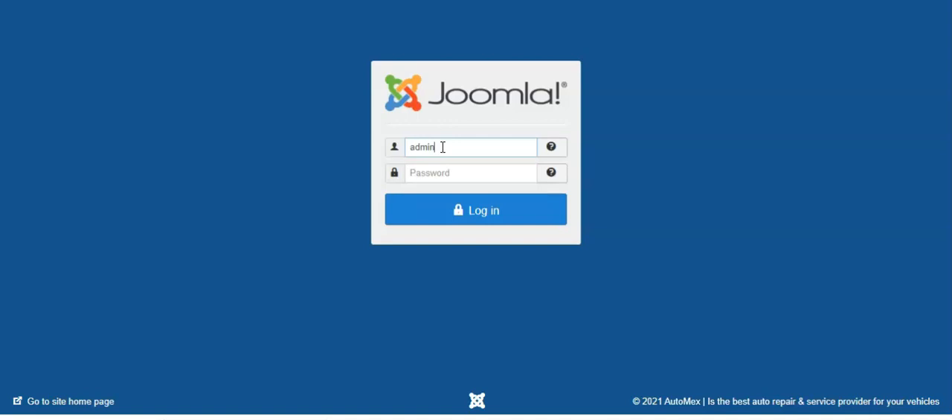
{"action": "key", "text": "Tab"}
{"action": "type", "text": "••••••"}
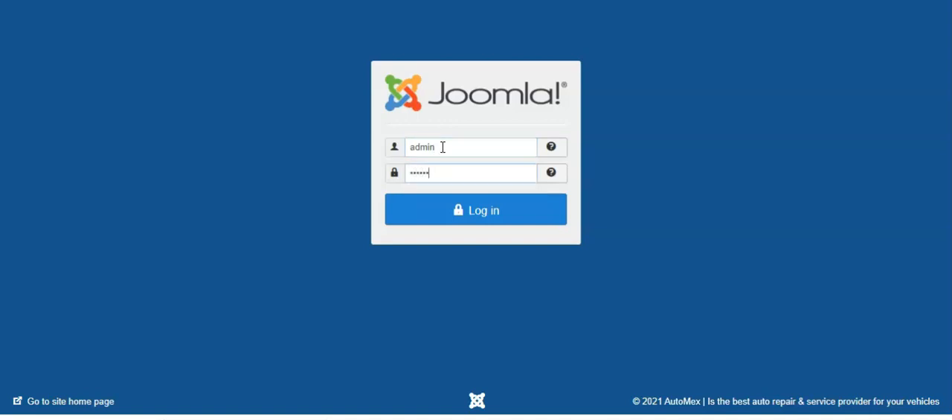
{"action": "type", "text": "••••"}
{"action": "left_click", "coordinate": [484, 213]}
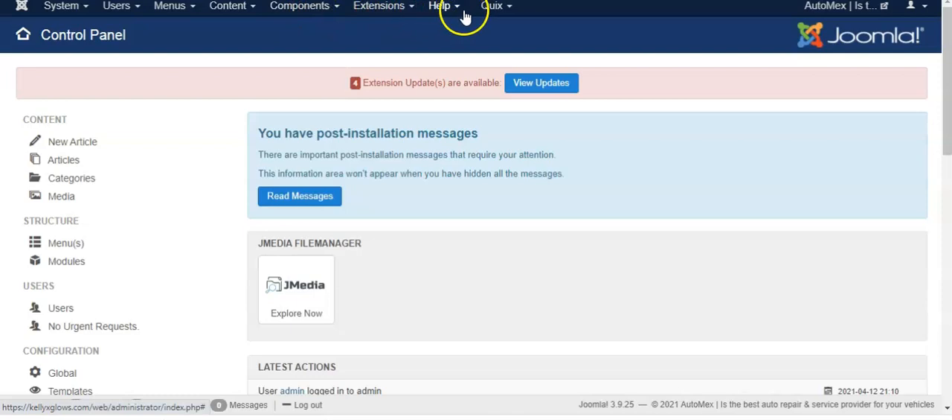
Step: Open the Quix Dashboard from the Joomla Control Panel
{"action": "left_click", "coordinate": [509, 15]}
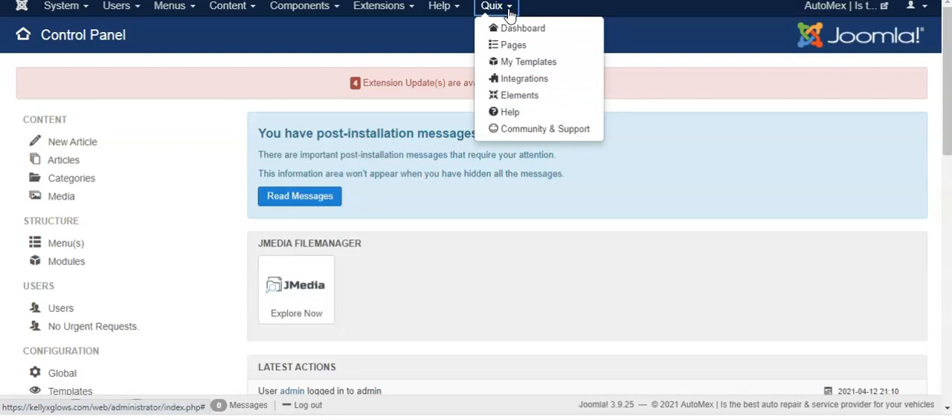
{"action": "left_click", "coordinate": [513, 28]}
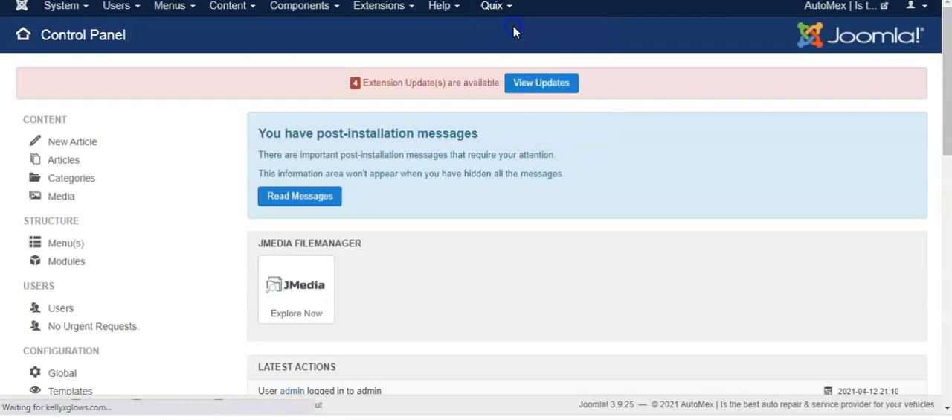